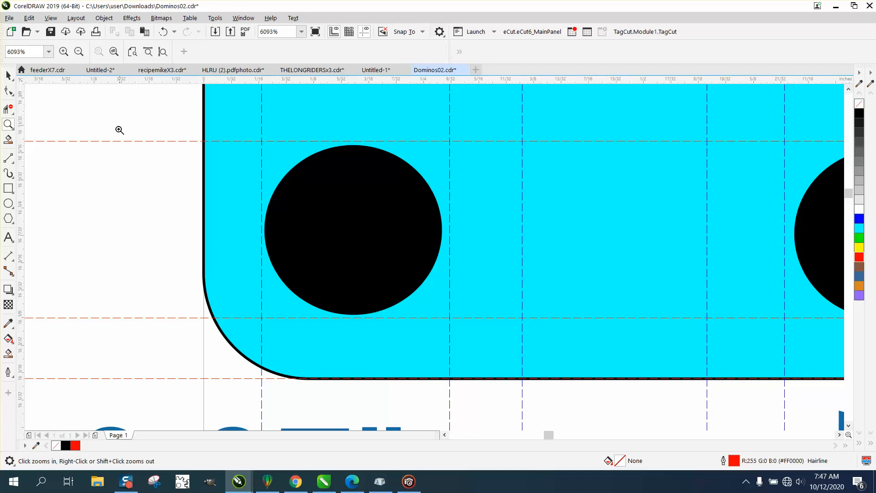
Step: Place two vertical guidelines and one horizontal guideline where the plain cyan domino's rounded top corners meet its straight edges
scroll(296, 188, down, 4)
scroll(296, 187, down, 8)
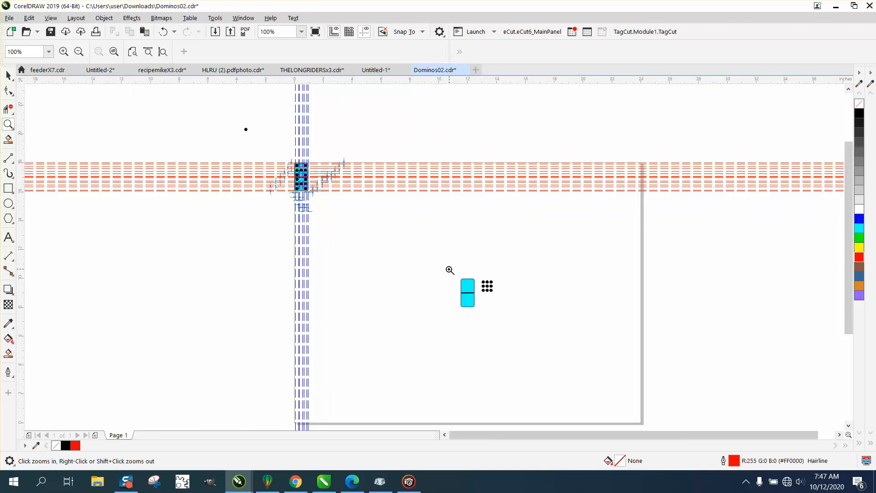
drag(447, 269, 507, 320)
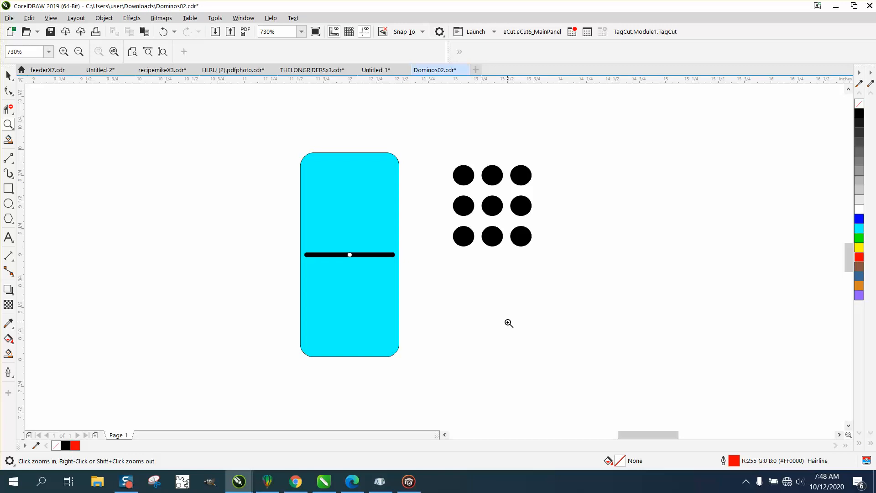
drag(283, 138, 443, 202)
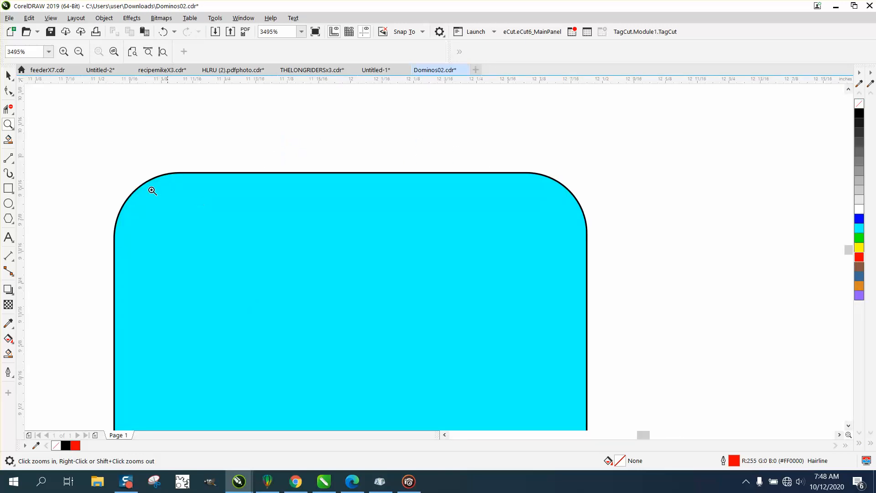
drag(38, 166, 179, 172)
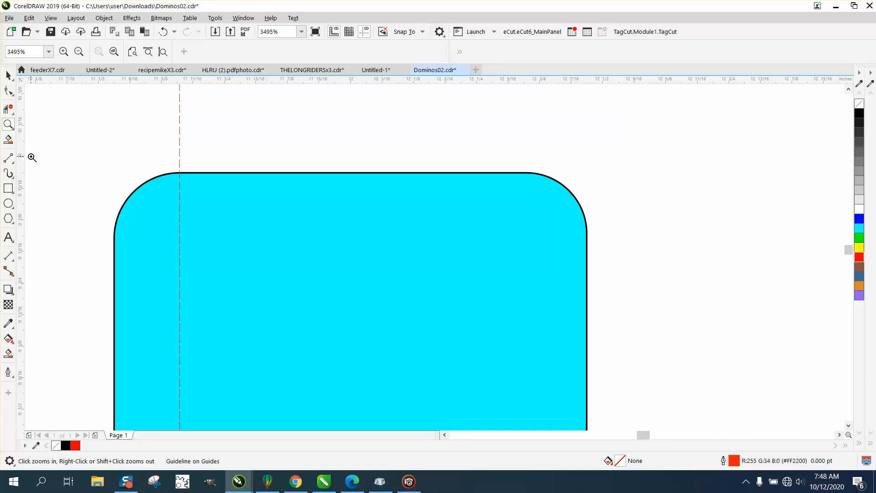
drag(20, 157, 236, 175)
drag(536, 174, 528, 175)
drag(554, 232, 587, 233)
Step: Draw a vertical 2-point line about 0.96 in long beside the domino and move it onto the domino's left edge
right_click(28, 194)
click(12, 171)
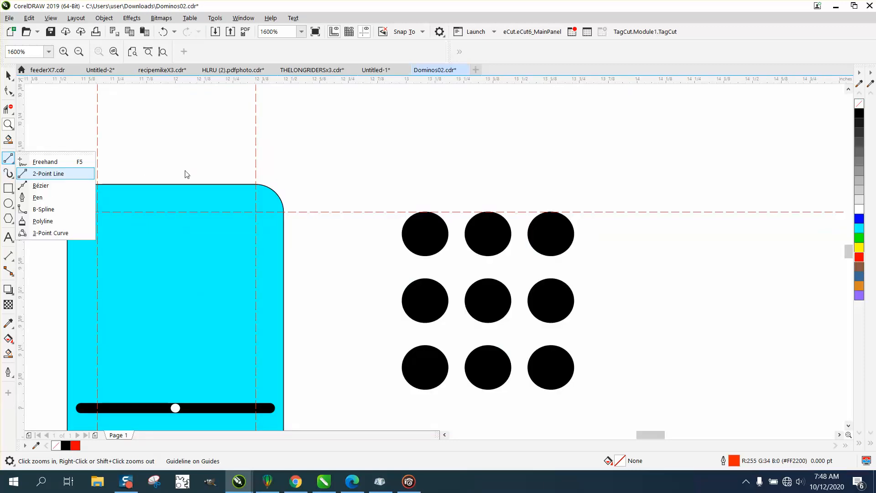
click(46, 173)
mouse_move(328, 145)
mouse_down()
mouse_move(343, 230)
mouse_move(328, 365)
mouse_up()
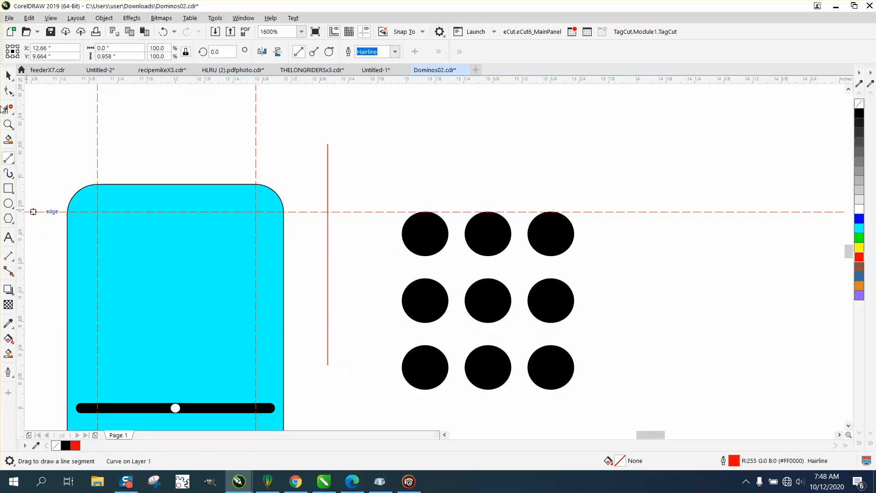
click(8, 75)
drag(331, 255, 68, 290)
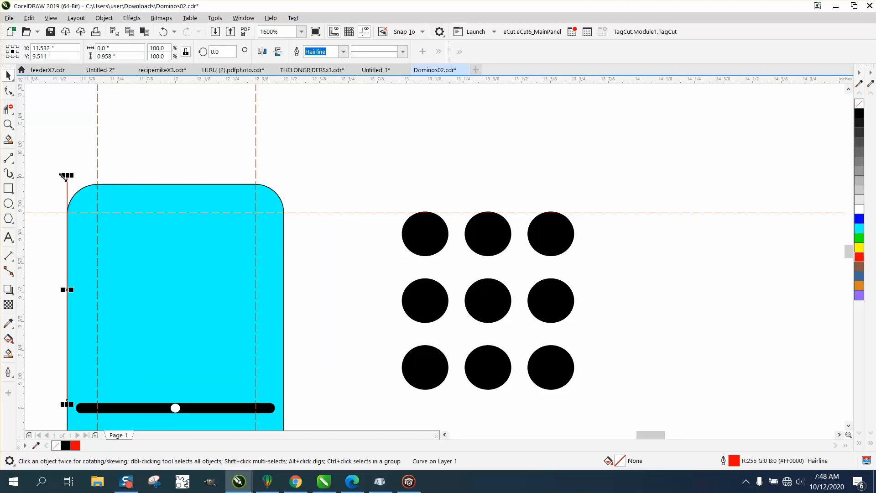
Step: Add a horizontal guideline along the domino's top edge
drag(155, 81, 156, 185)
click(9, 124)
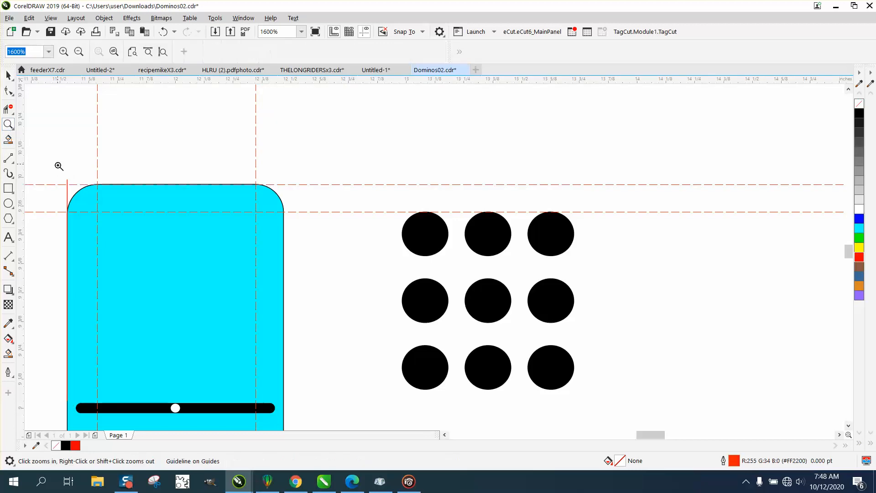
drag(41, 165, 180, 258)
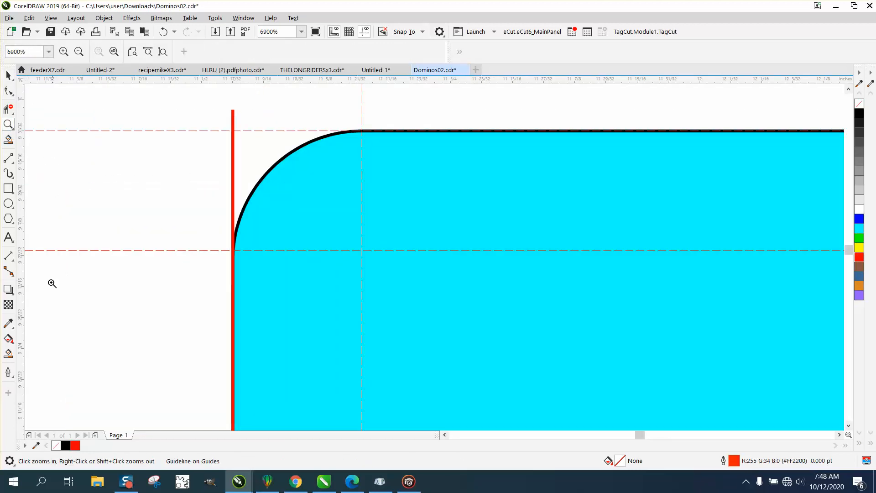
Step: Measure the rounded corner's height between the two horizontal guidelines with a parallel dimension, leaving no dimension in the drawing
click(13, 262)
click(41, 257)
drag(160, 252, 158, 132)
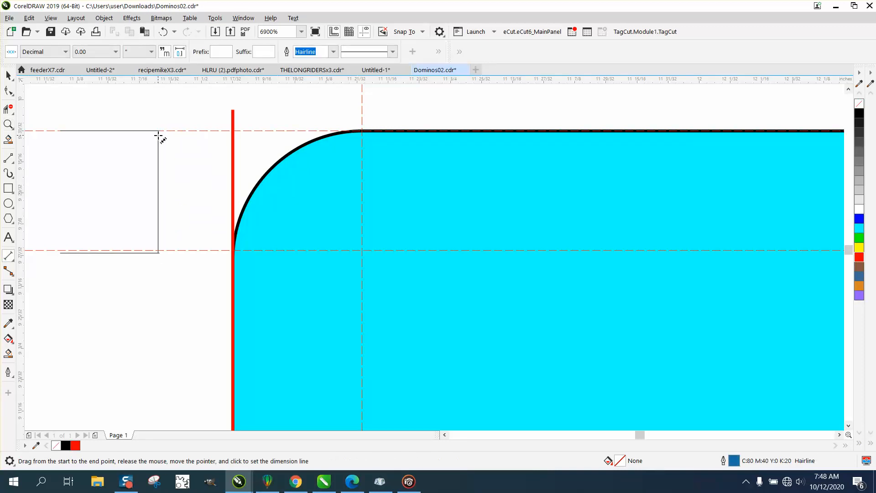
click(159, 136)
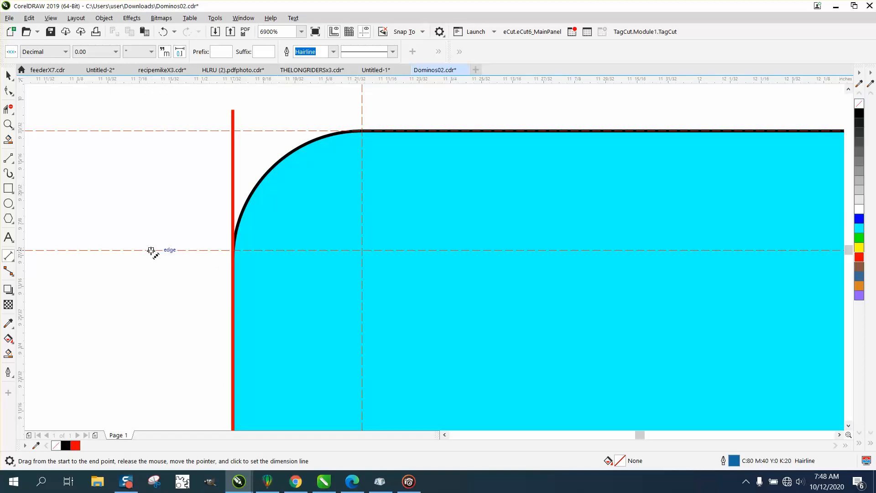
drag(151, 250, 149, 131)
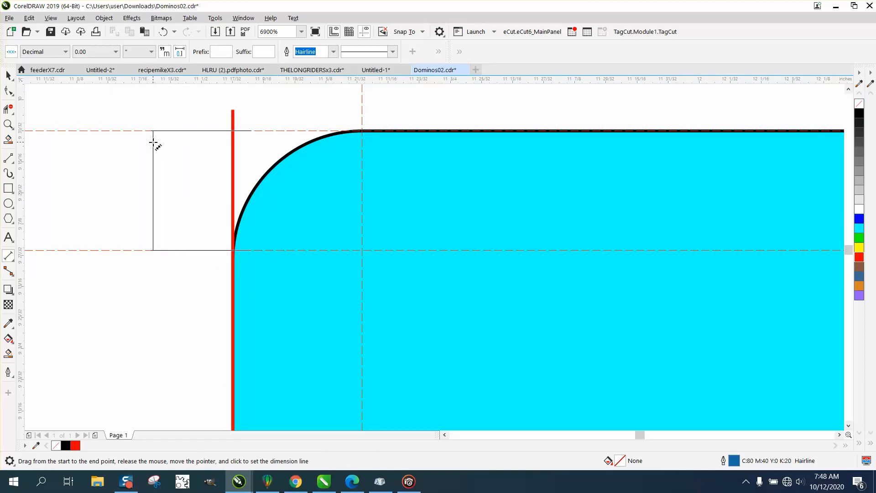
click(155, 143)
key(Delete)
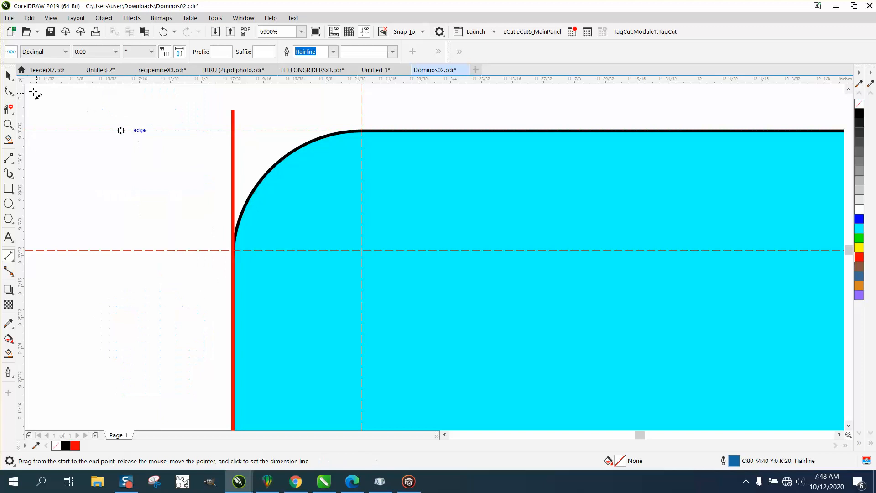
click(8, 76)
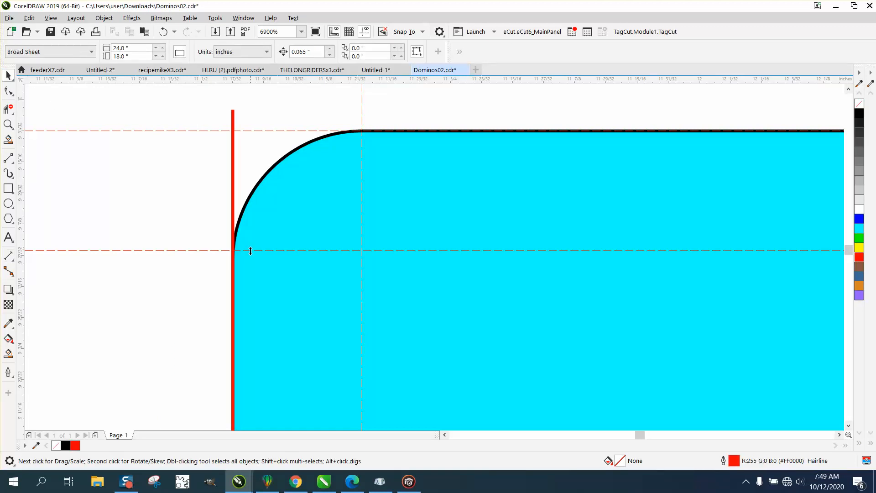
Step: Shift the red line off the left edge and align the lower horizontal guideline with the point where the corner curve starts
mouse_move(248, 250)
mouse_down()
mouse_move(252, 260)
mouse_move(236, 267)
mouse_move(233, 242)
mouse_move(232, 269)
mouse_move(233, 260)
mouse_up()
click(234, 230)
key(Left)
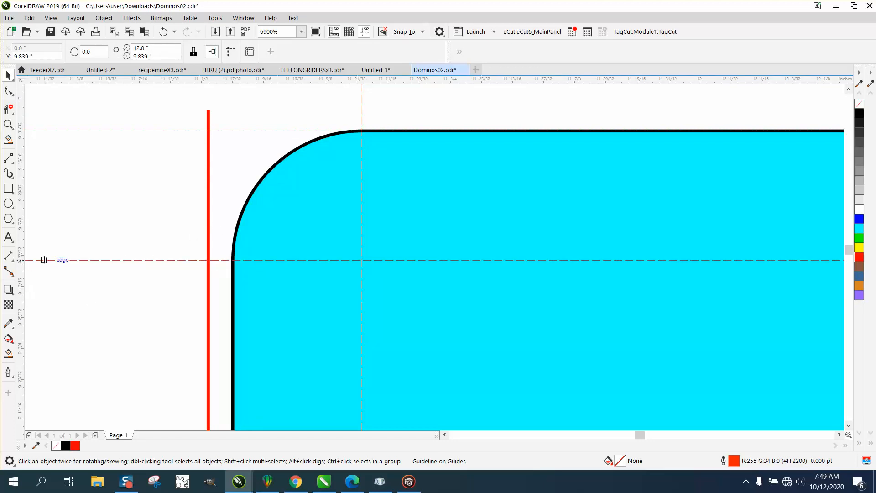
Step: Remeasure the corner's height between the top-edge guideline and the repositioned lower guideline with a parallel dimension
click(13, 262)
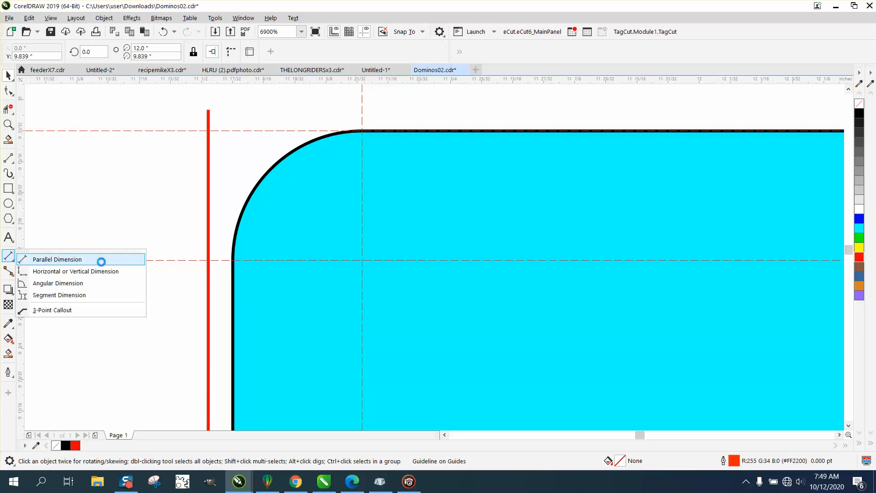
click(100, 260)
drag(99, 260, 101, 132)
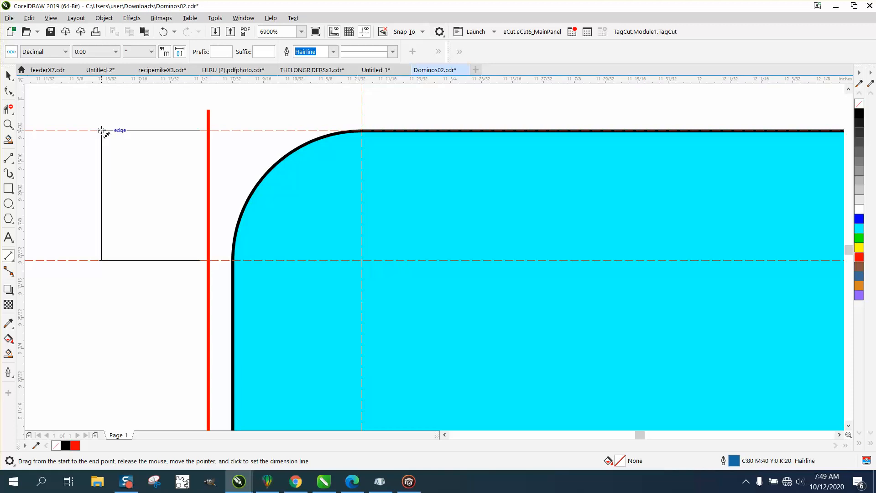
click(101, 134)
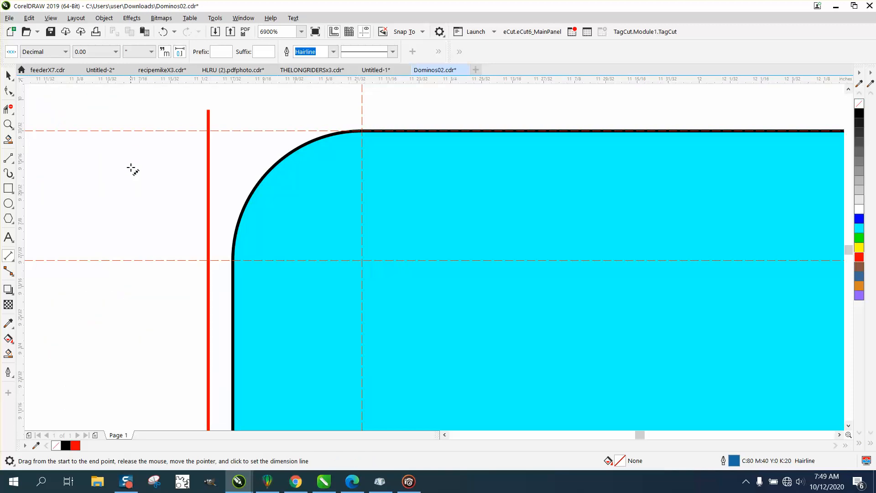
click(8, 75)
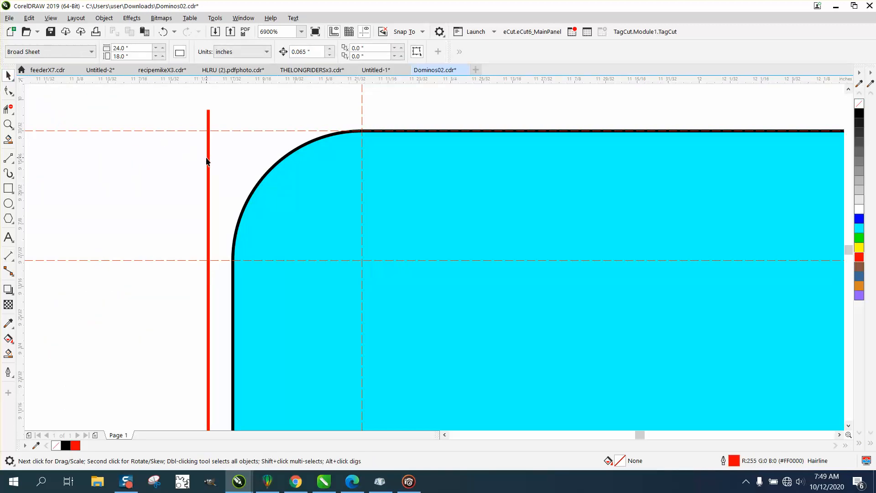
Step: Move the red vertical line back onto the domino's left edge
drag(207, 161, 233, 249)
scroll(213, 212, down, 2)
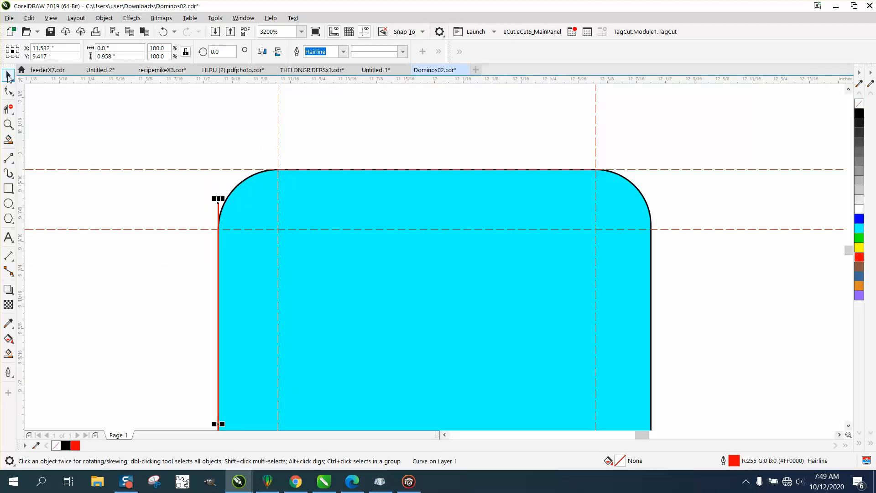
click(133, 109)
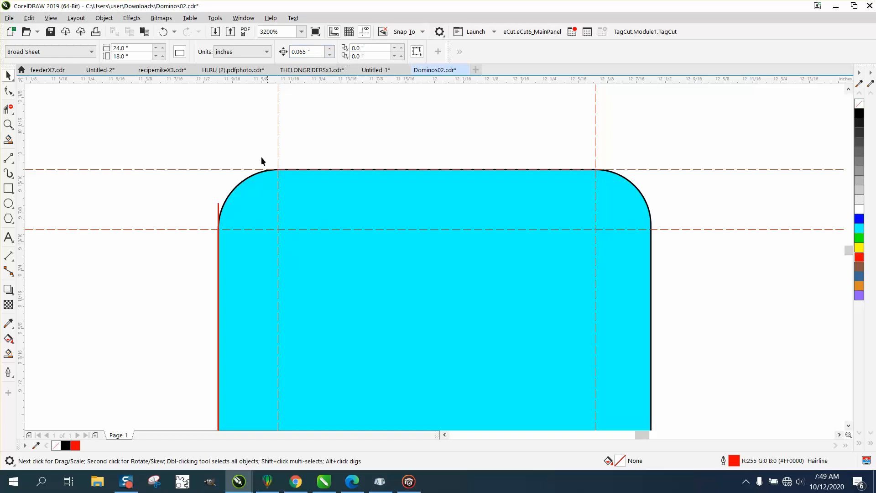
Step: Copy the red line onto the domino's right edge and nudge both lines 0.065 in inward
click(218, 208)
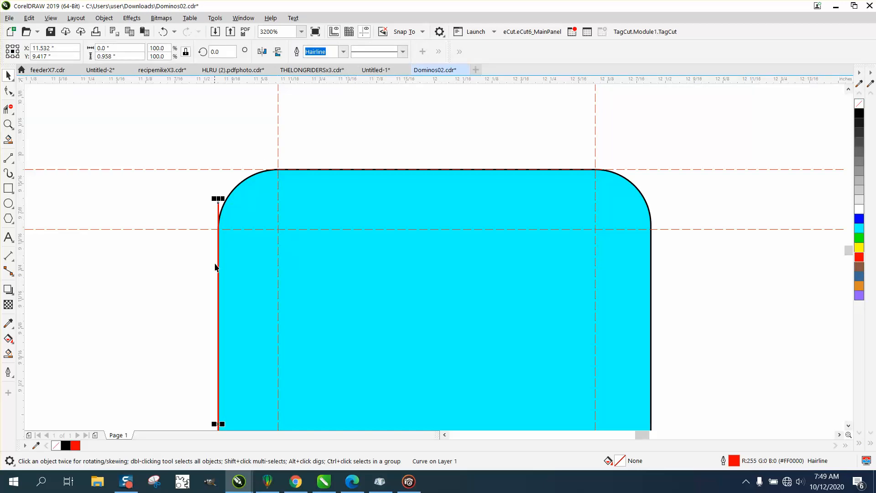
drag(215, 267, 651, 273)
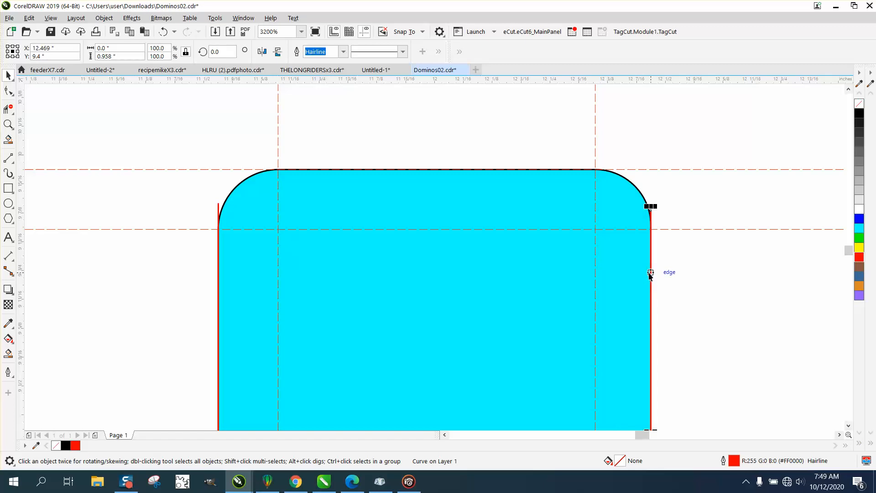
key(Left)
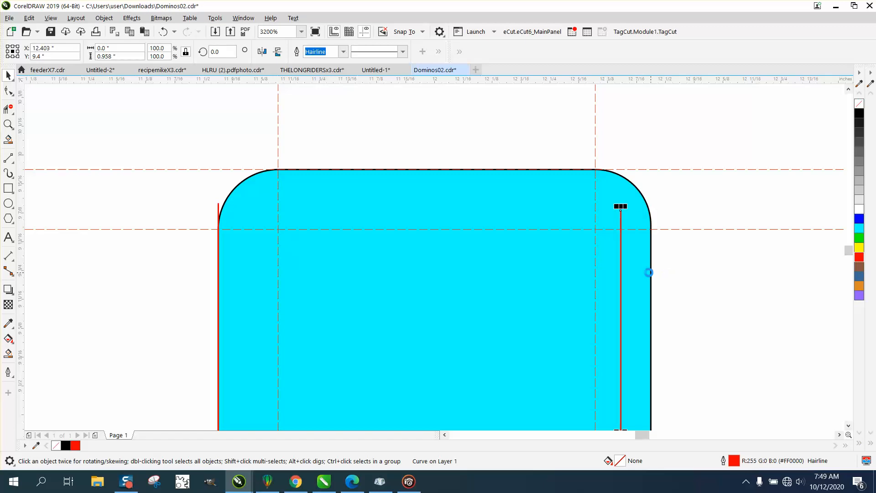
click(218, 209)
key(Right)
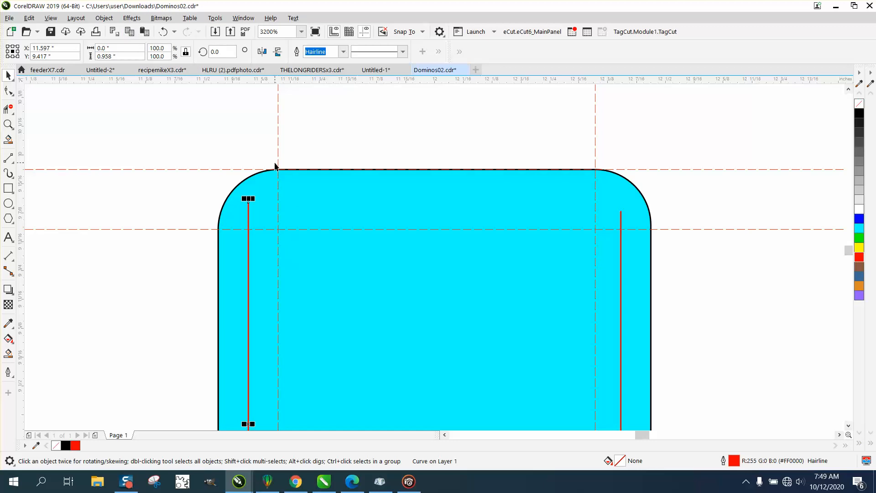
Step: Blend the two vertical lines with 5 intermediate steps
shift+click(621, 220)
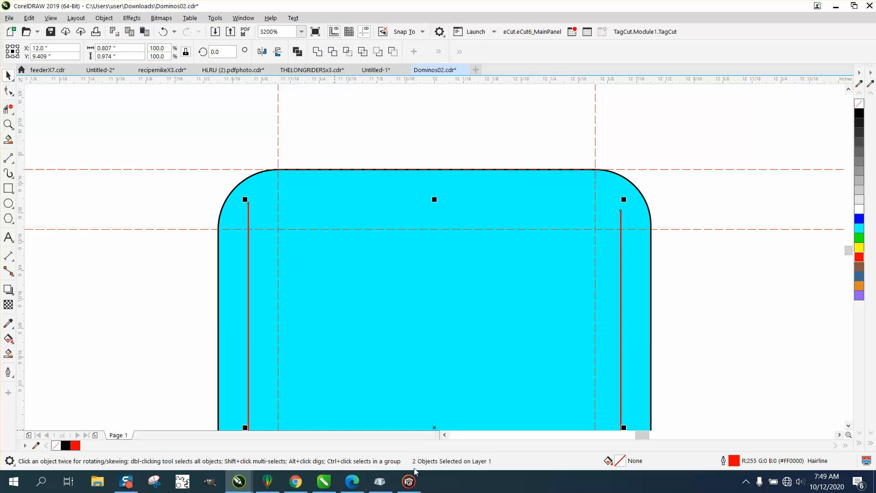
click(132, 18)
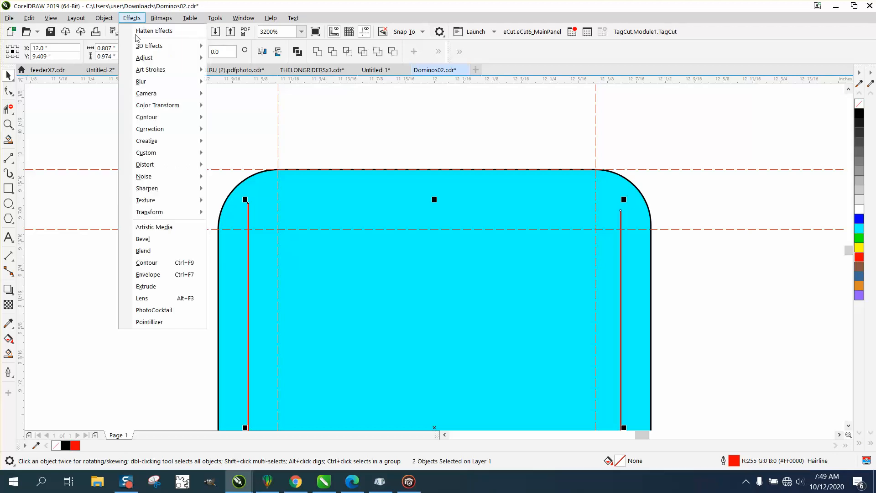
click(142, 250)
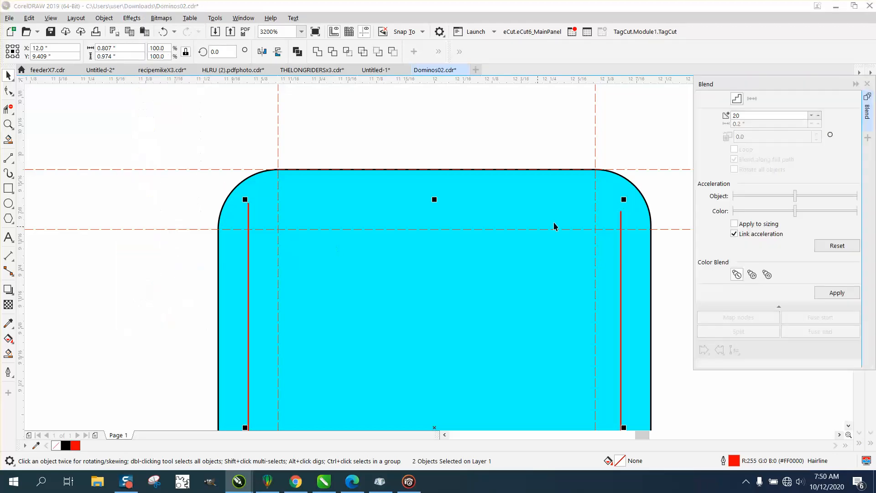
double_click(742, 115)
text(5)
click(844, 296)
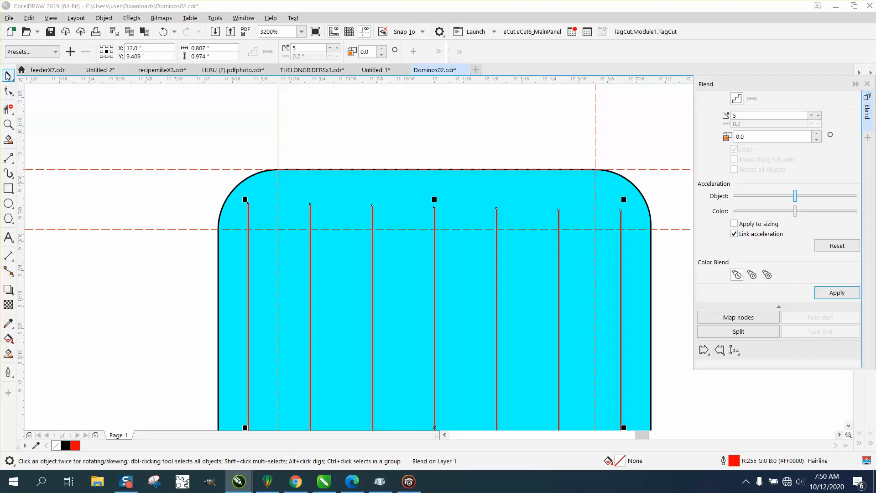
Step: Break the blend apart and ungroup it into separate lines
click(104, 18)
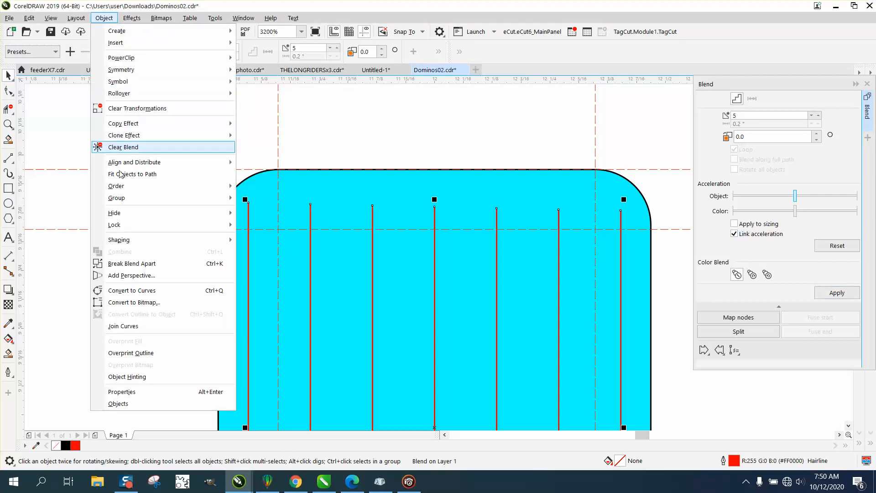
click(139, 264)
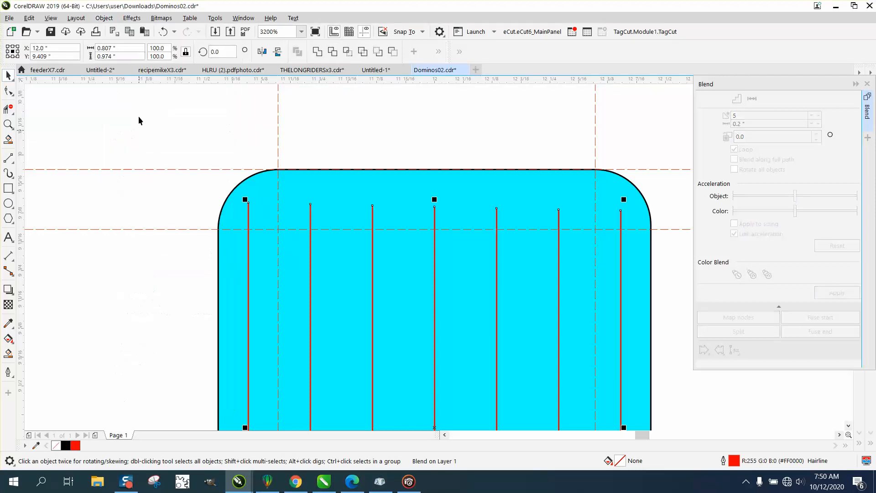
click(104, 18)
mouse_move(118, 200)
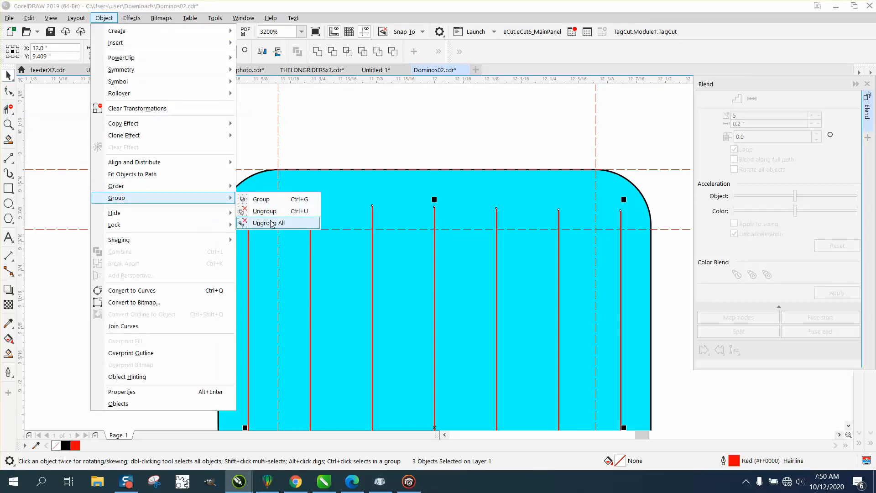
click(271, 209)
click(229, 156)
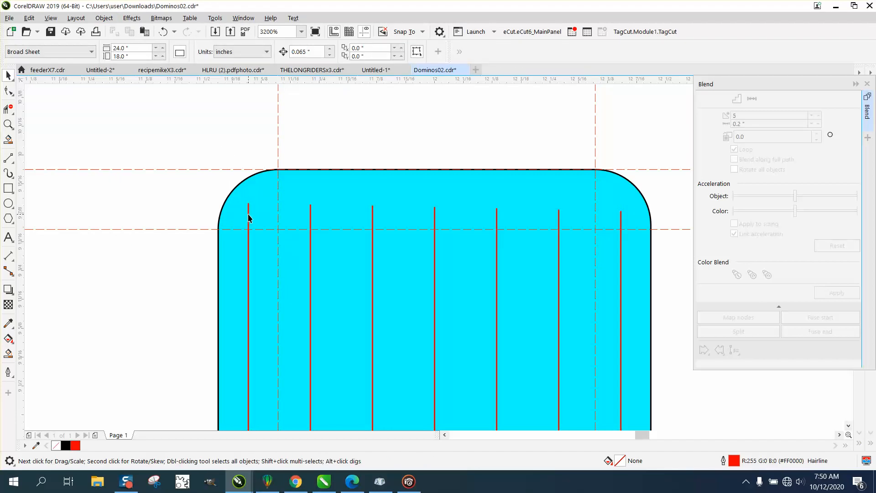
Step: Delete the first, third, fifth and seventh vertical lines, keeping the second, fourth and sixth
click(248, 218)
key(Delete)
click(373, 215)
key(Delete)
click(497, 219)
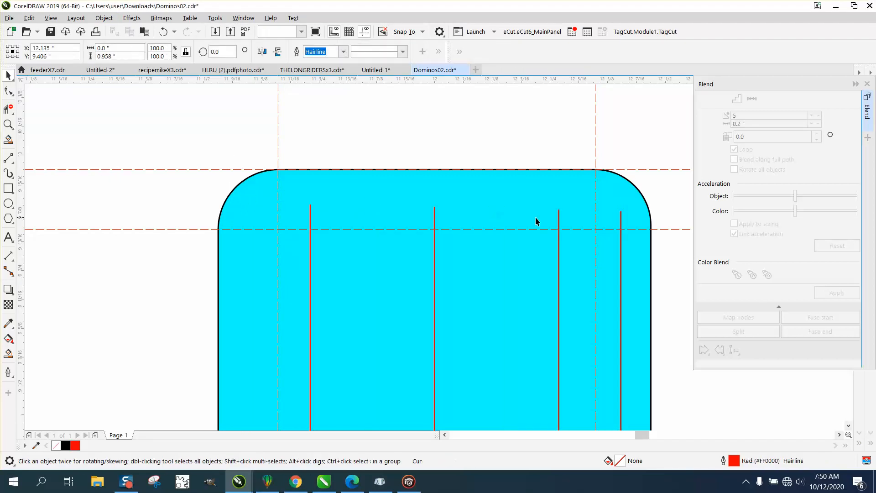
key(Delete)
click(621, 220)
key(Delete)
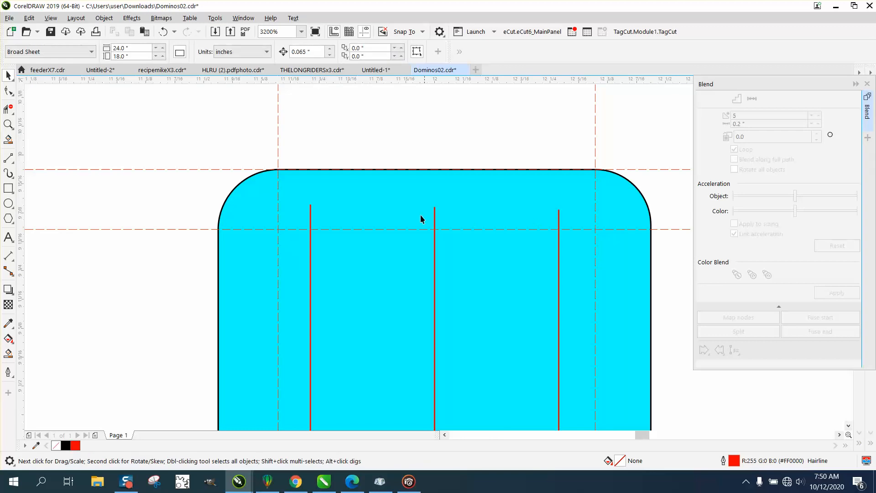
Step: Draw a horizontal red line about 1.216 in long above the domino
scroll(409, 214, down, 1)
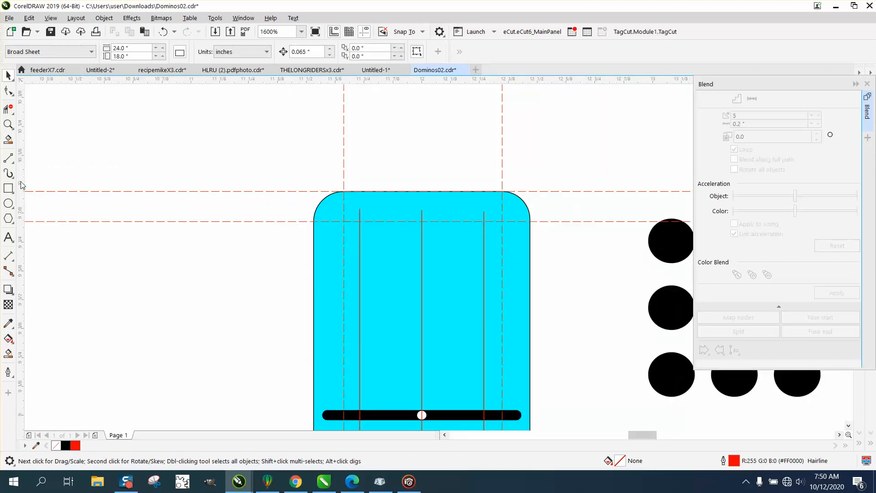
click(9, 158)
click(78, 173)
drag(122, 115, 401, 117)
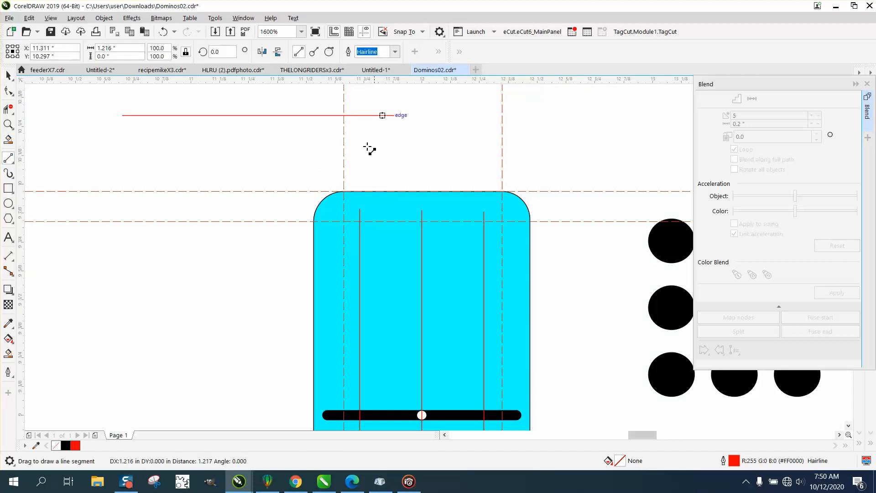
Step: Place copies of the horizontal line on the domino's top edge and the divider bar's upper edge, nudging both 0.065 in inward
click(8, 75)
drag(262, 113, 427, 410)
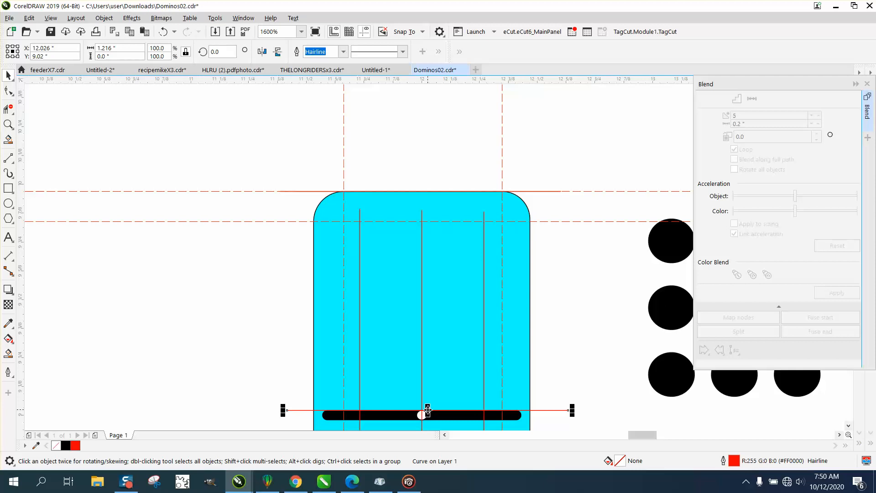
key(Up)
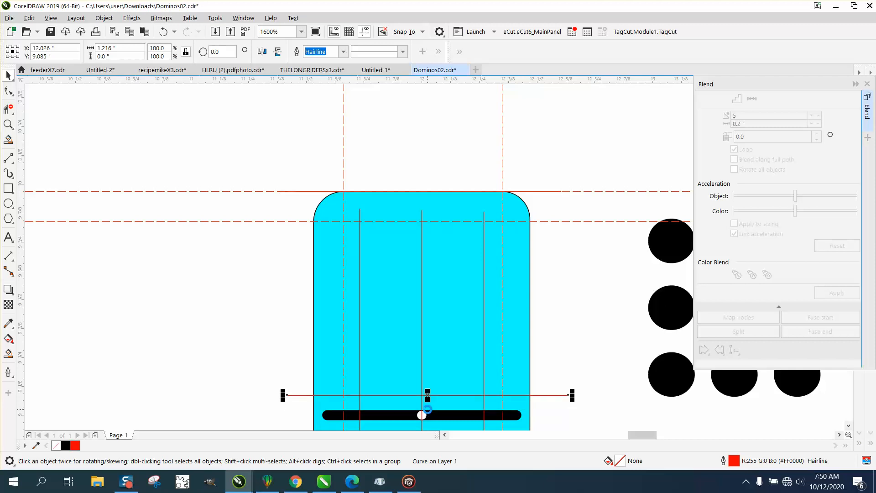
click(541, 195)
key(Down)
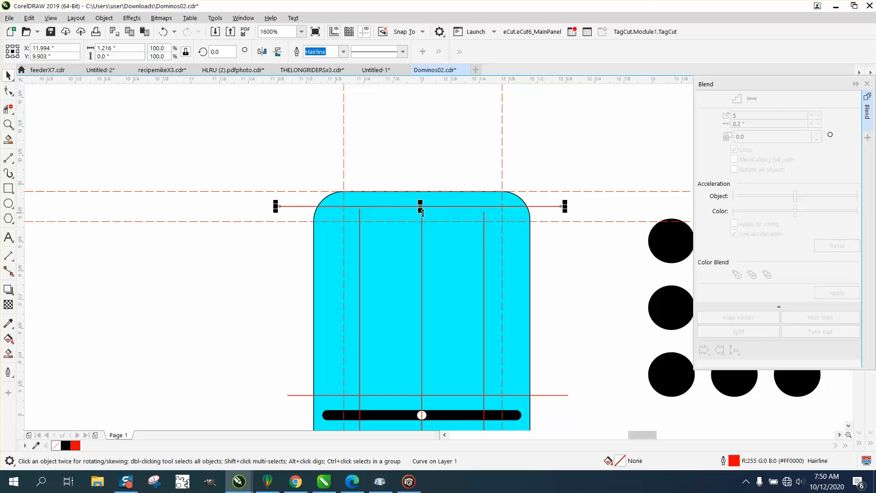
Step: Blend the two horizontal lines with 5 intermediate steps
shift+click(297, 396)
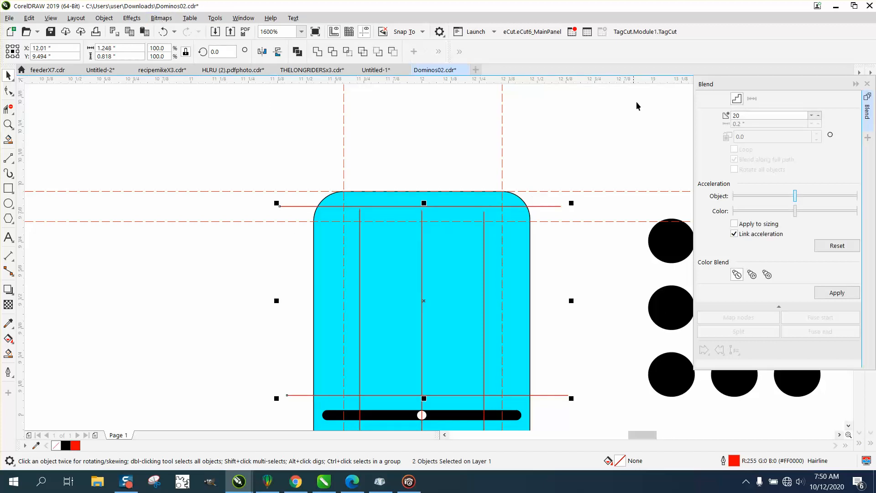
double_click(744, 115)
text(5)
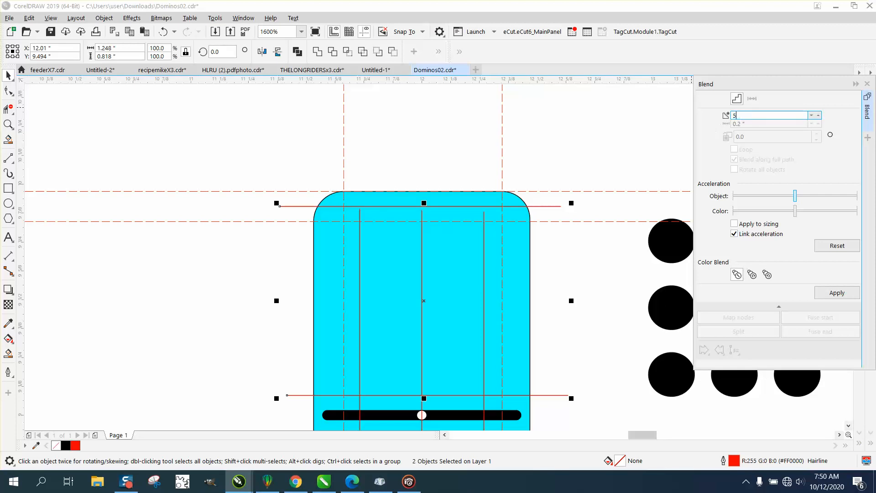
click(837, 291)
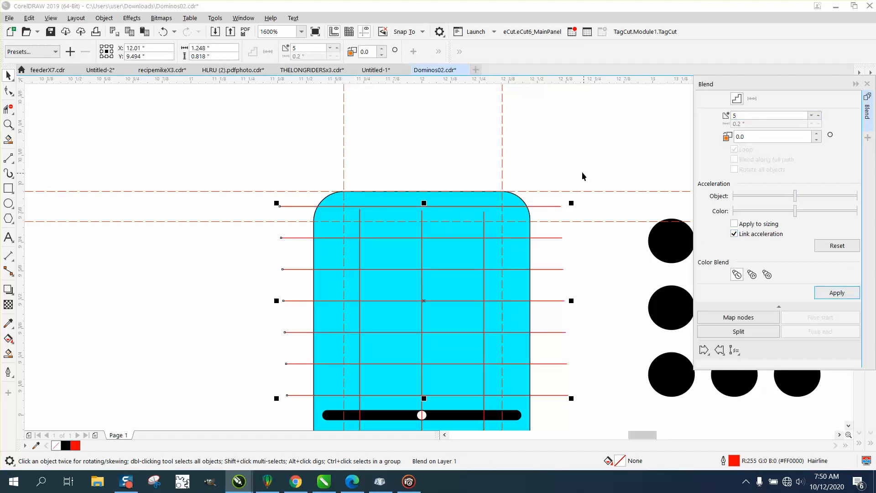
click(548, 144)
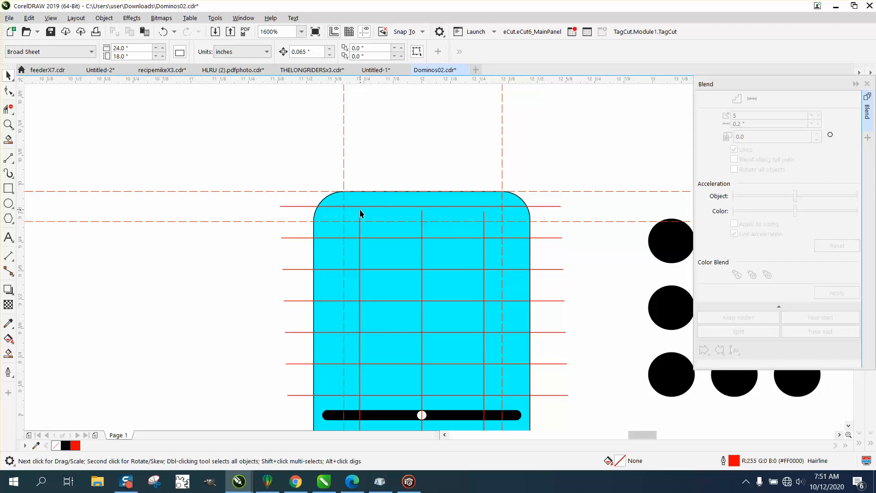
click(306, 395)
key(Delete)
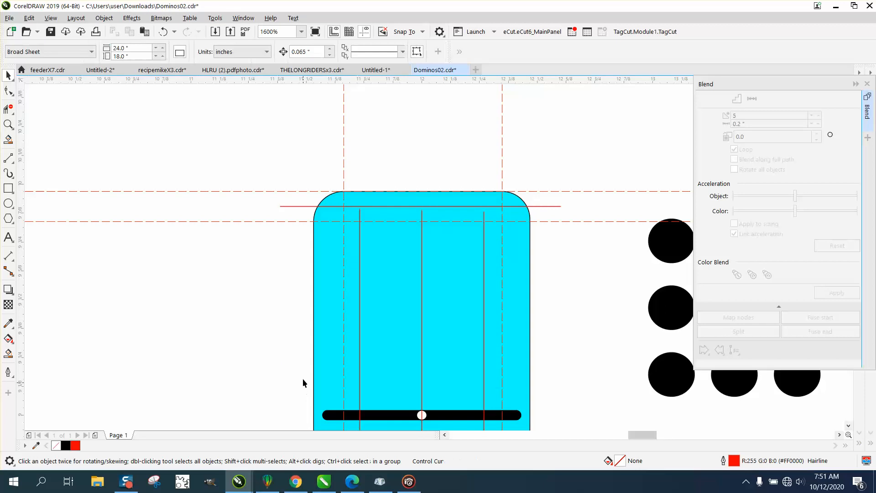
click(160, 34)
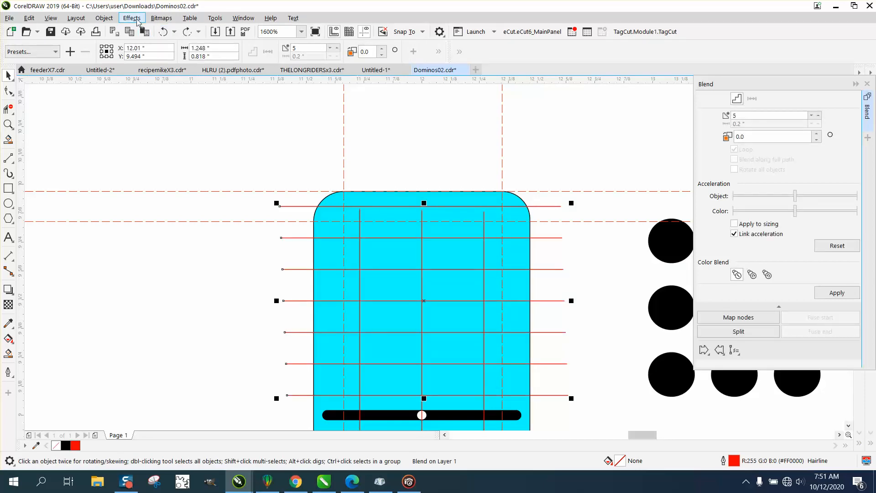
Step: Break the horizontal-line blend apart and ungroup its intermediate lines
click(104, 18)
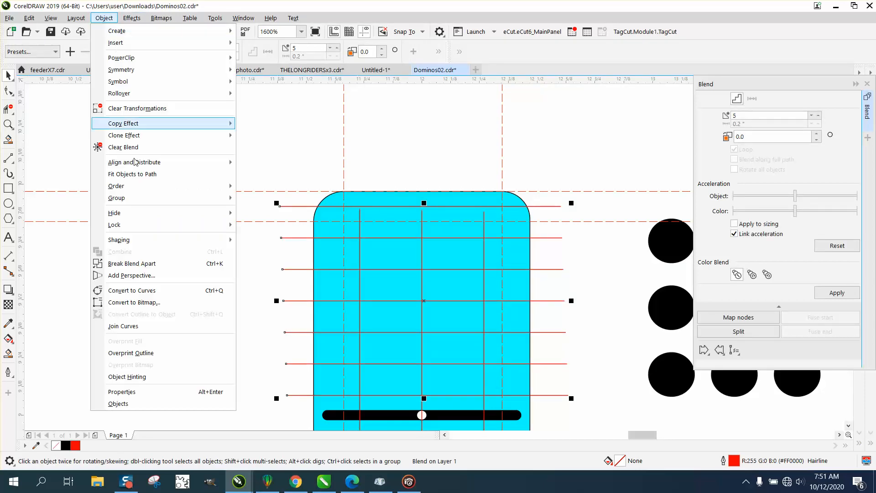
click(163, 263)
click(105, 18)
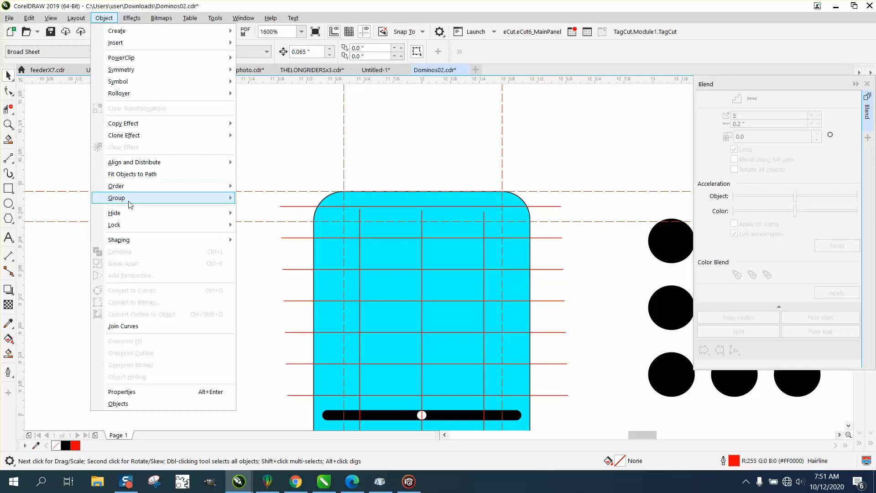
mouse_move(132, 199)
click(265, 151)
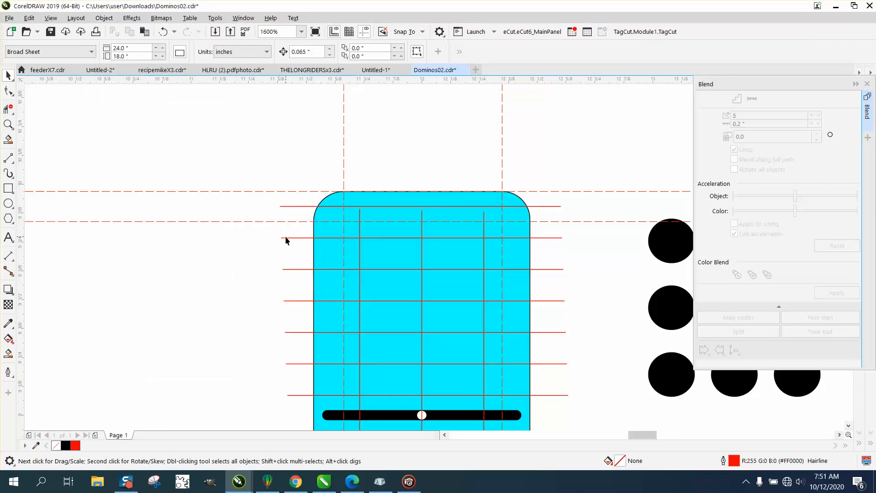
click(288, 237)
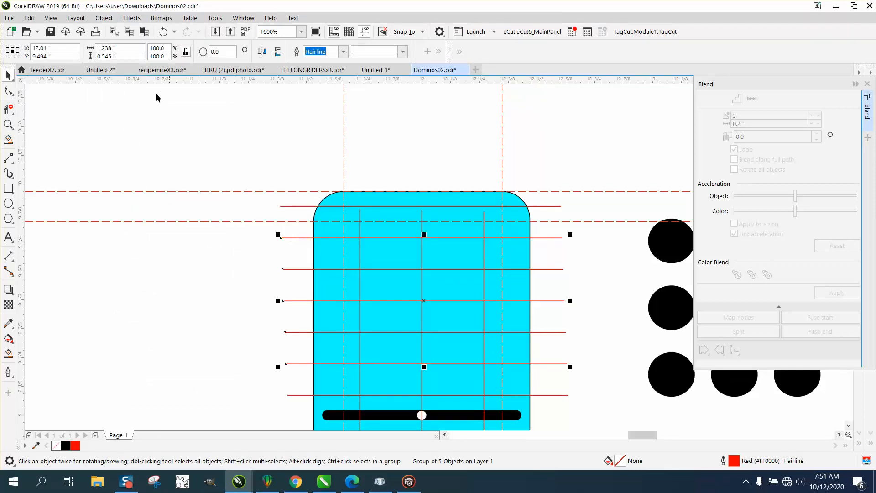
click(106, 18)
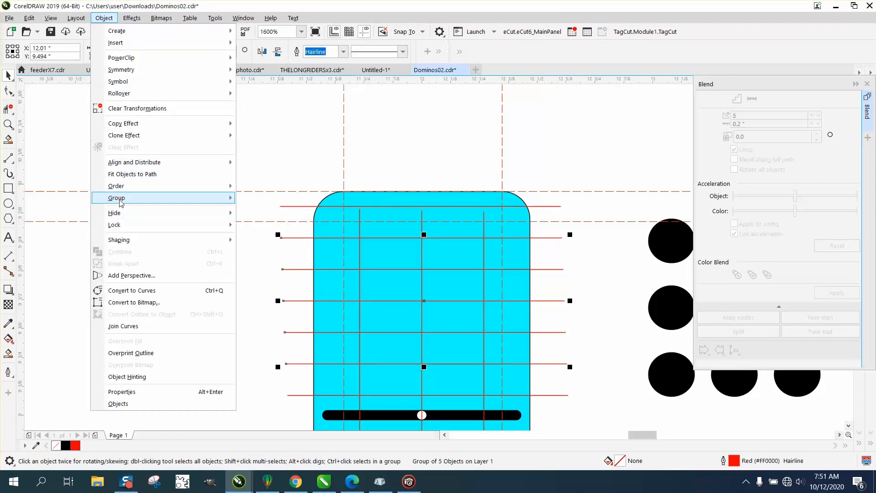
mouse_move(228, 197)
click(257, 212)
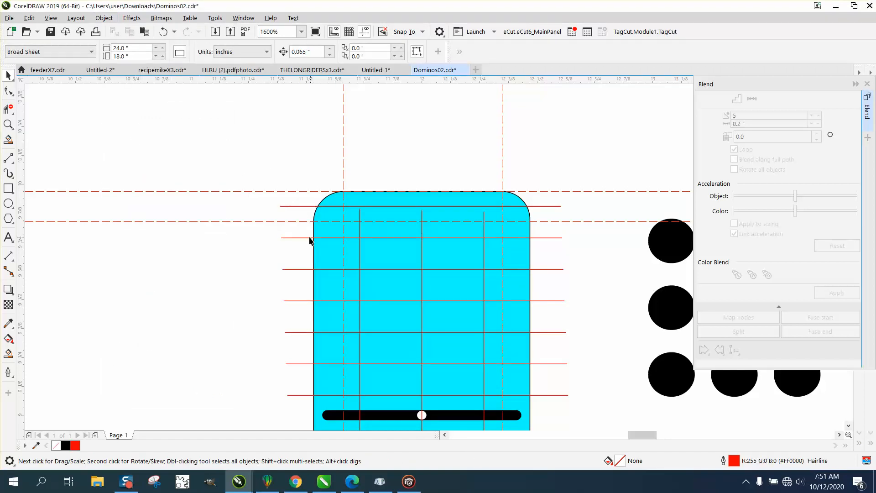
Step: Delete the first, third, fifth and seventh horizontal lines, keeping the second, fourth and sixth
click(301, 207)
key(Delete)
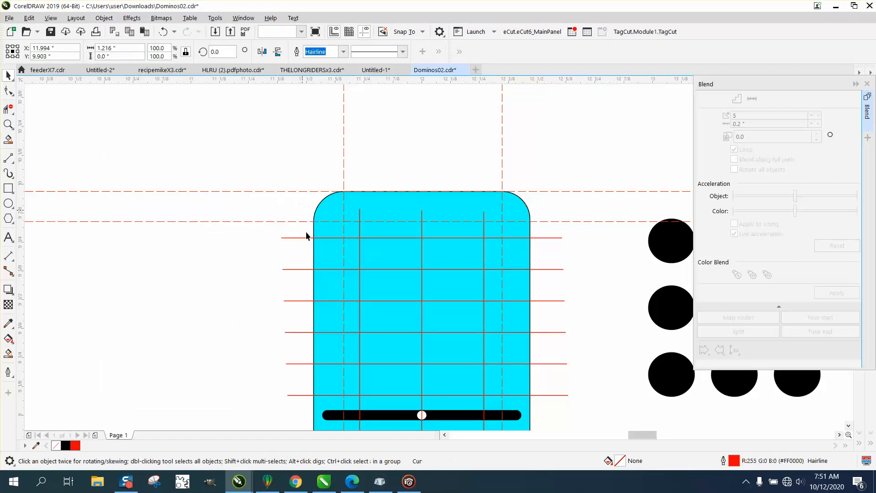
click(299, 269)
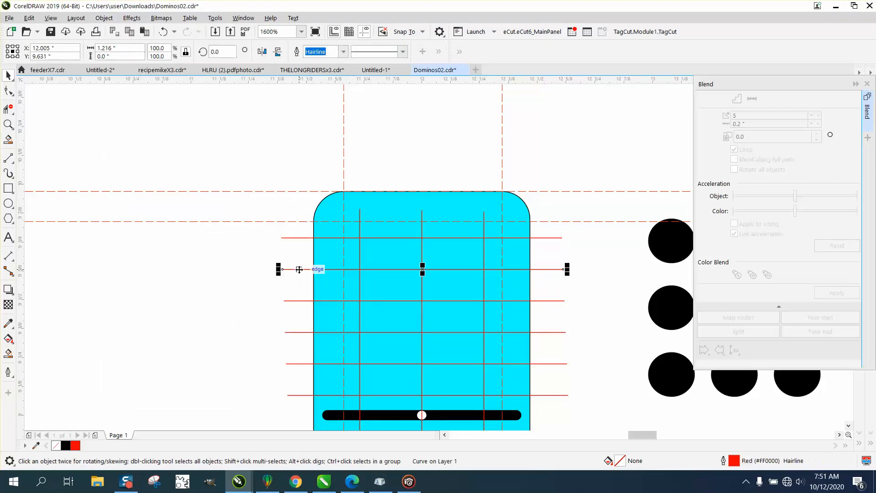
key(Delete)
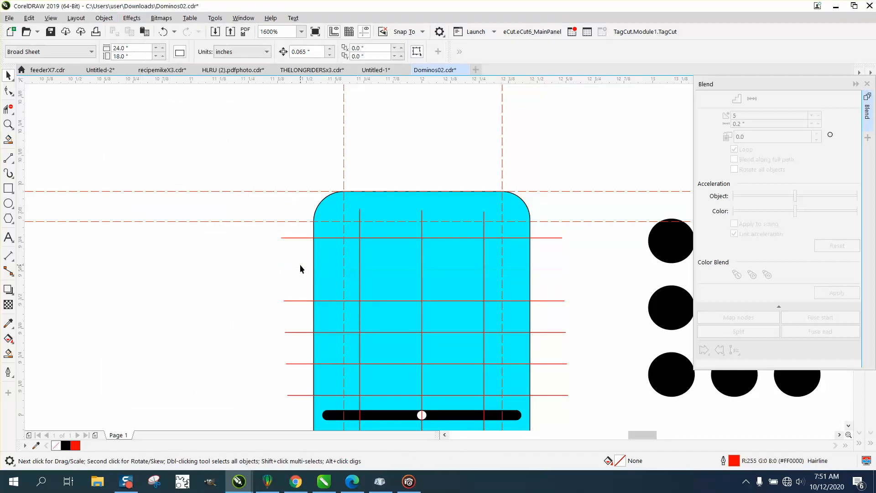
click(304, 332)
key(Delete)
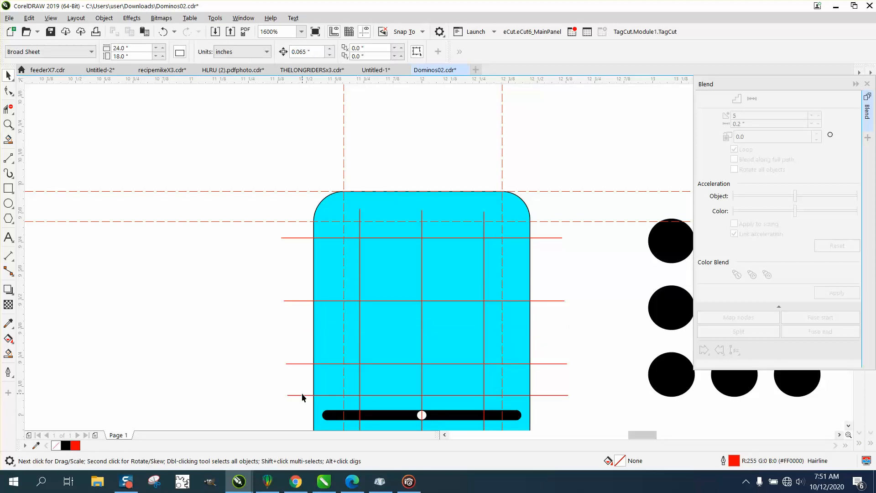
click(301, 395)
key(Delete)
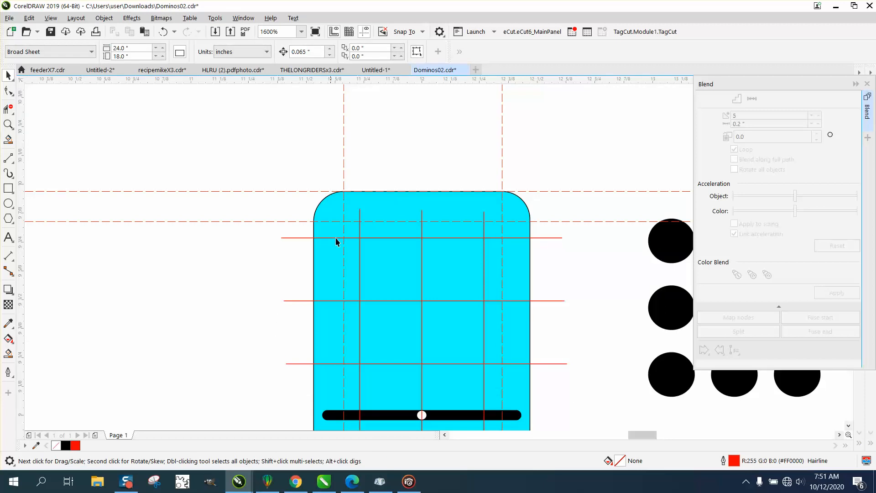
Step: Hide the guidelines and center three black dots on the intersections along the top horizontal line
click(366, 33)
click(867, 84)
drag(673, 238, 364, 239)
drag(739, 242, 422, 239)
drag(787, 255, 485, 241)
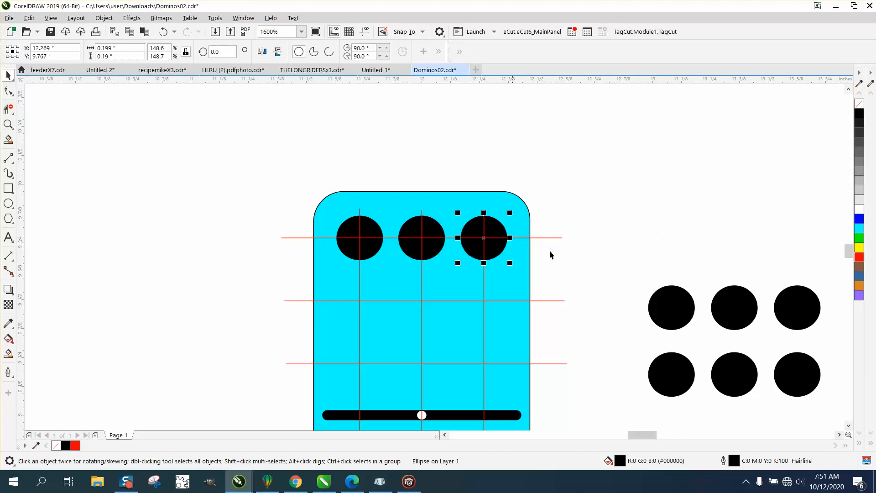
Step: Center three more black dots on the intersections along the middle horizontal line
drag(691, 308, 360, 301)
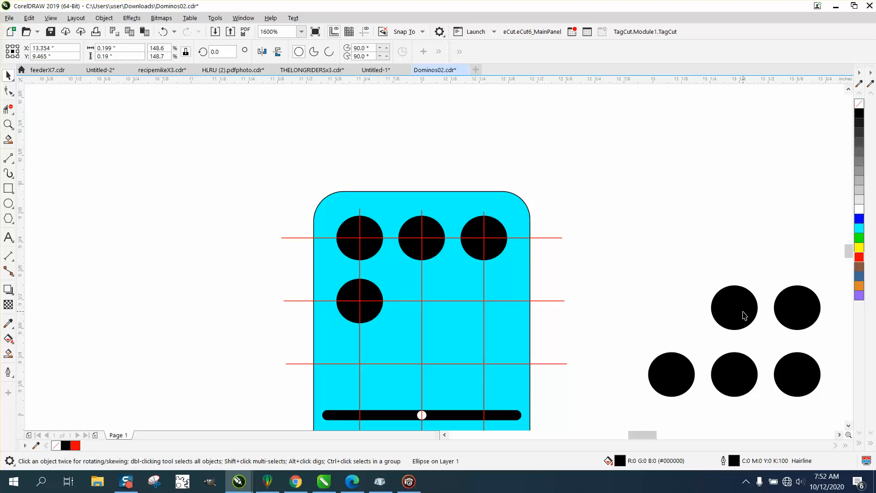
drag(745, 316, 423, 302)
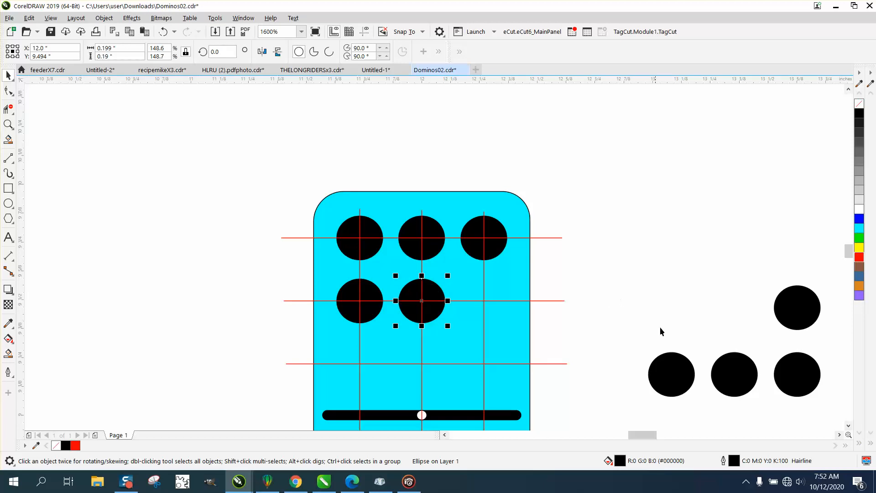
click(654, 365)
drag(653, 366, 487, 303)
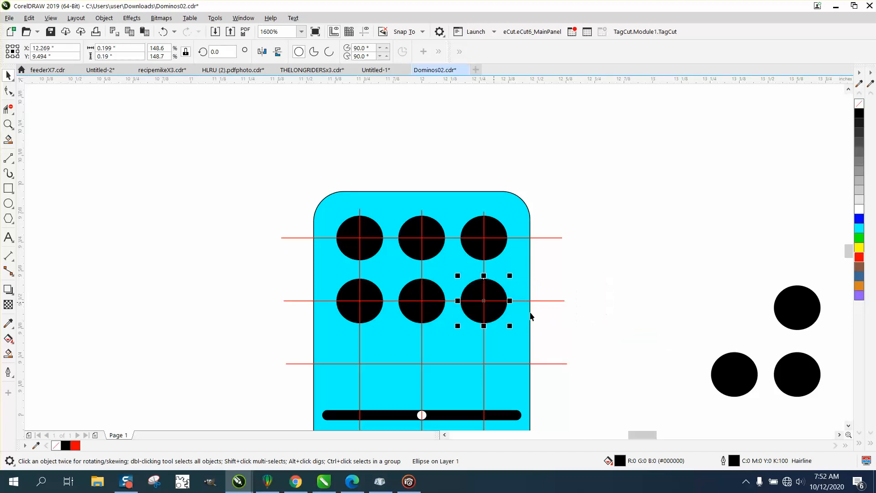
Step: Center the last three black dots on the intersections along the lowest horizontal line
drag(742, 390, 484, 364)
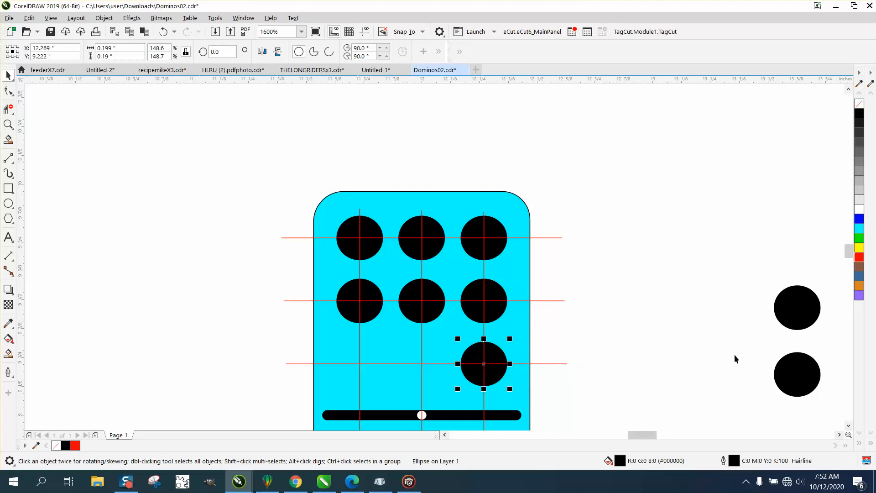
drag(822, 375, 422, 364)
drag(791, 332, 360, 364)
click(626, 326)
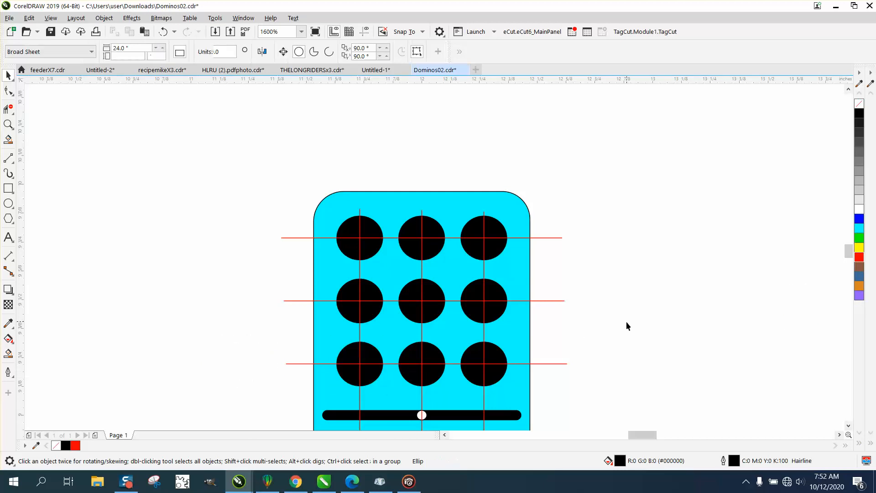
Step: Delete the three horizontal red reference lines
click(549, 238)
key(Delete)
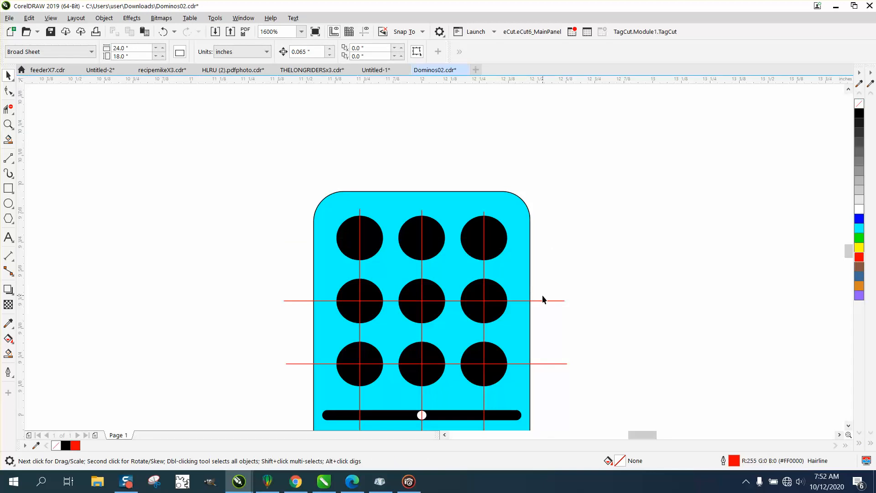
click(553, 301)
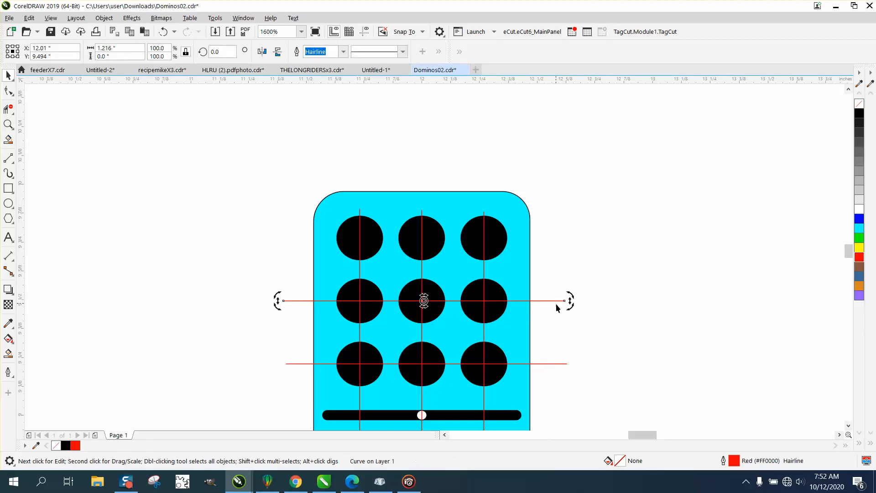
key(Delete)
click(558, 364)
key(Delete)
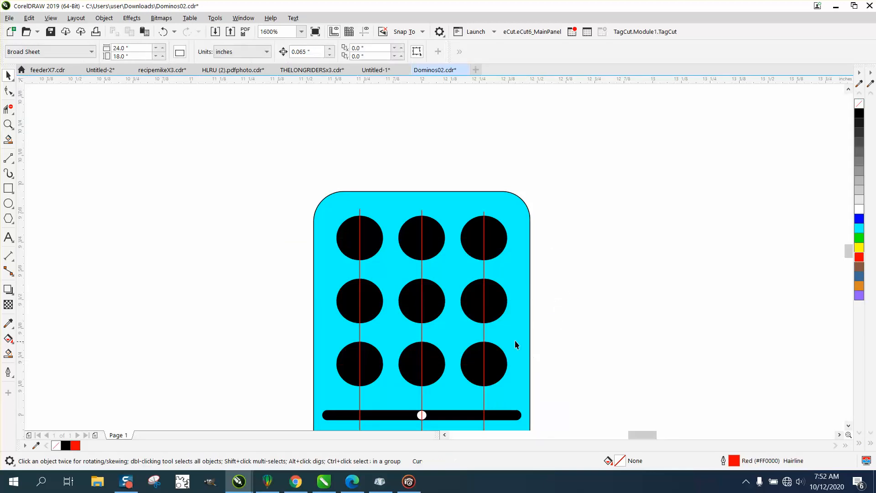
Step: Delete the three vertical red reference lines running through the dots
click(485, 278)
key(Delete)
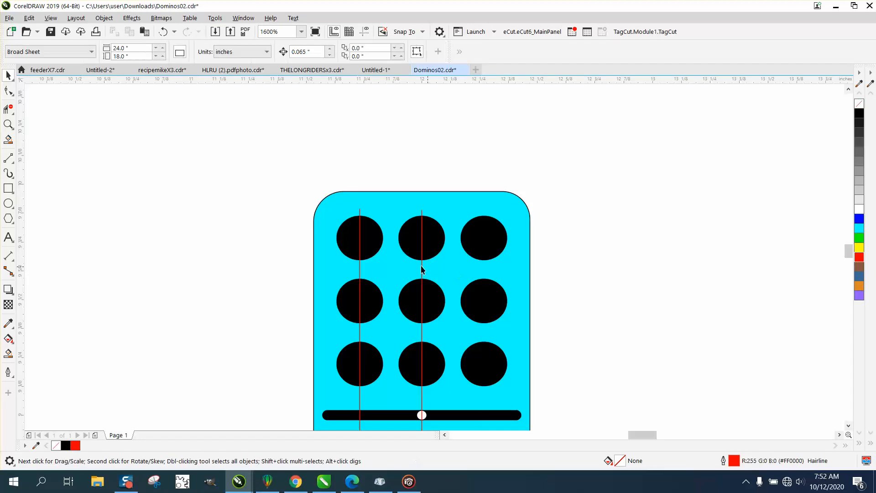
click(422, 269)
key(Delete)
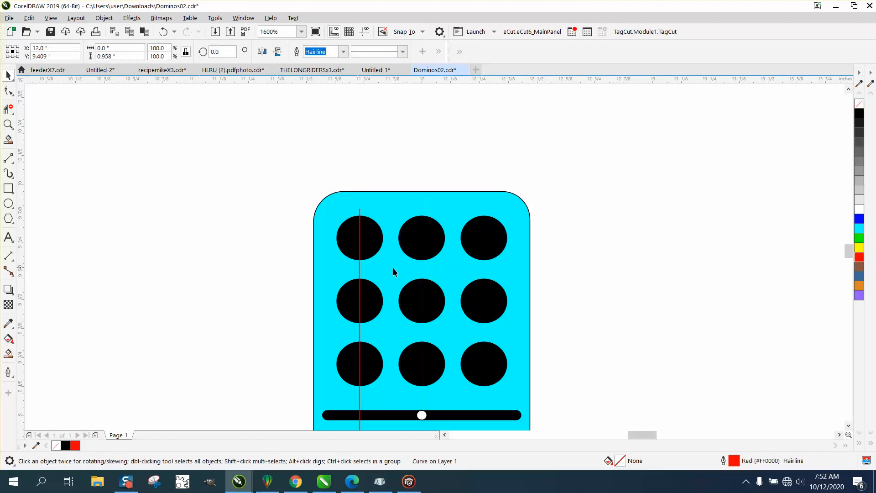
click(359, 267)
key(Delete)
scroll(359, 264, down, 1)
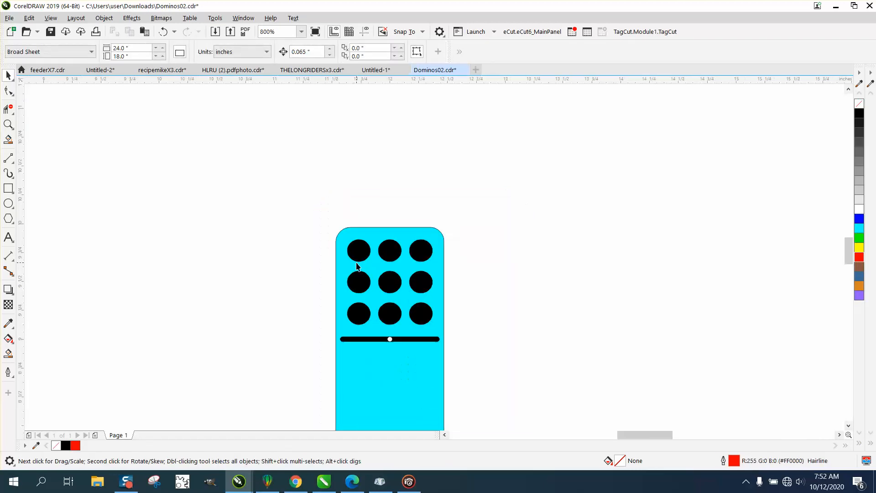
scroll(323, 223, down, 1)
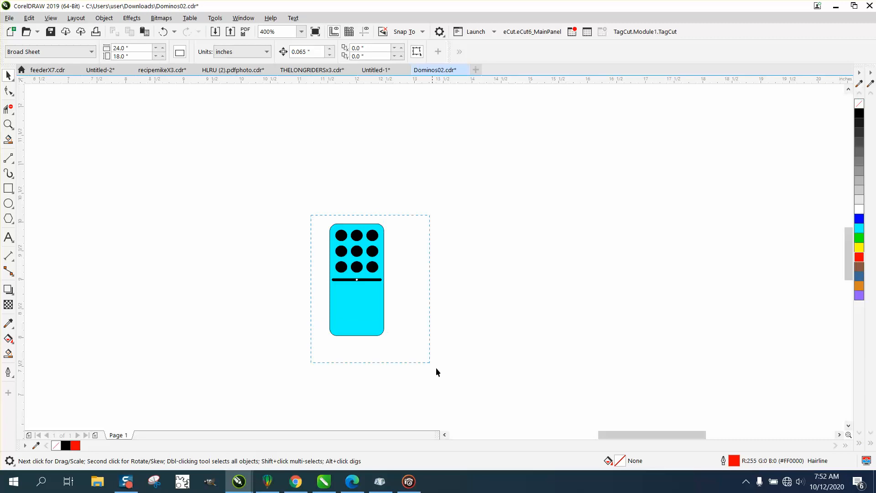
Step: Group the domino outline, the divider bar and all the dots into one object
drag(437, 367, 477, 387)
key(ctrl+g)
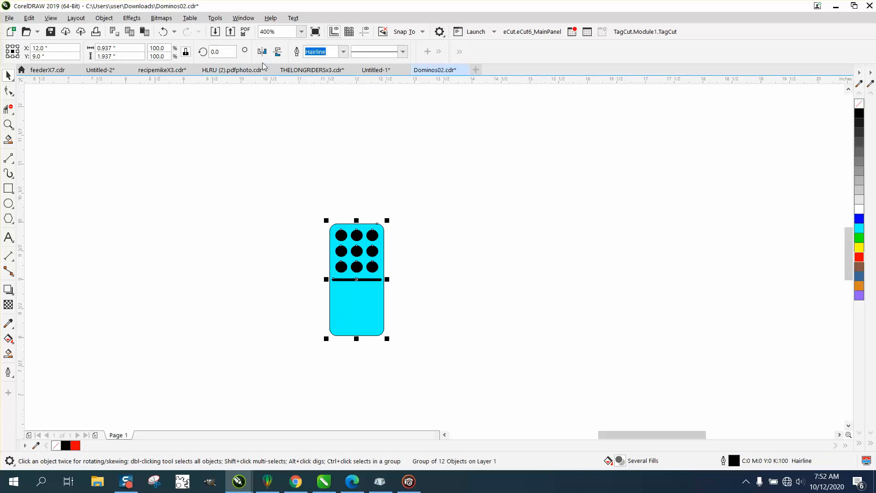
Step: Try mirroring the grouped domino vertically and horizontally
click(279, 52)
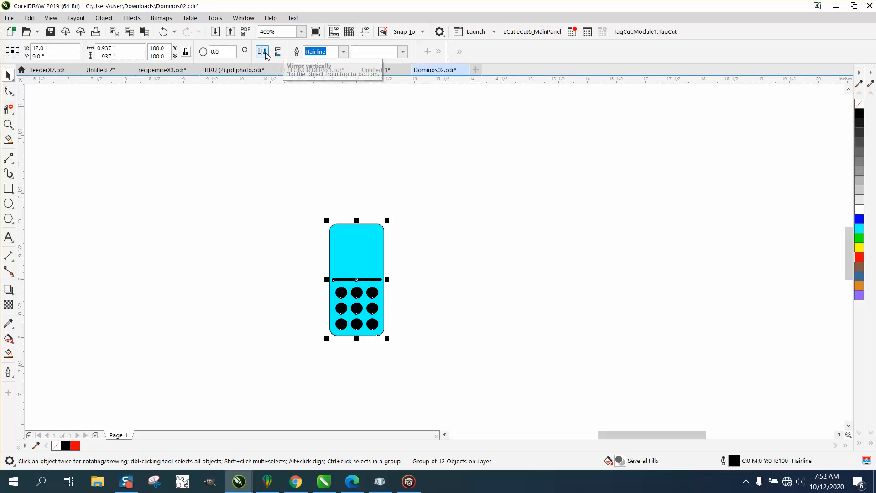
click(264, 52)
click(164, 33)
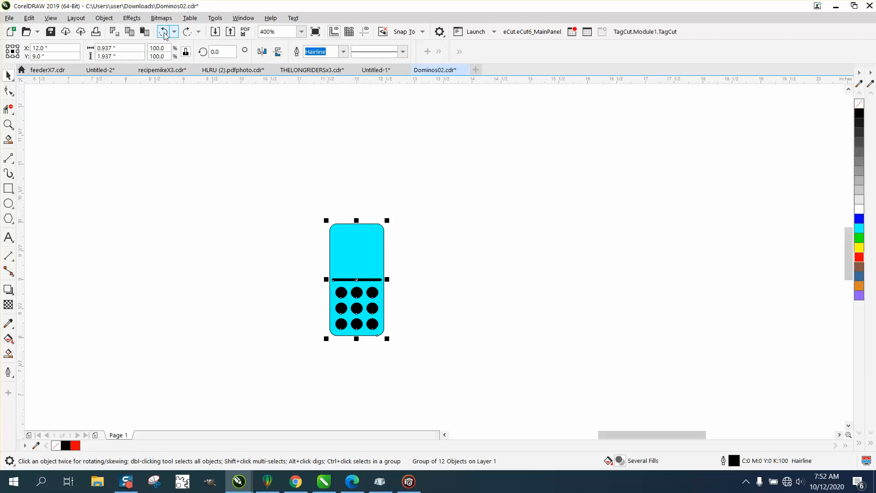
click(163, 33)
click(416, 235)
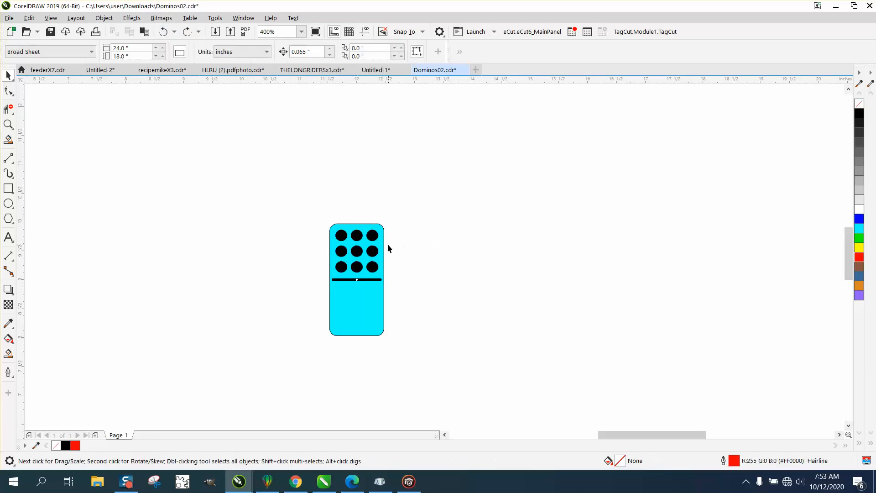
Step: Try placing a copy of the domino group beside the original, and try moving the original sideways as well
drag(357, 246, 451, 246)
right_click(452, 245)
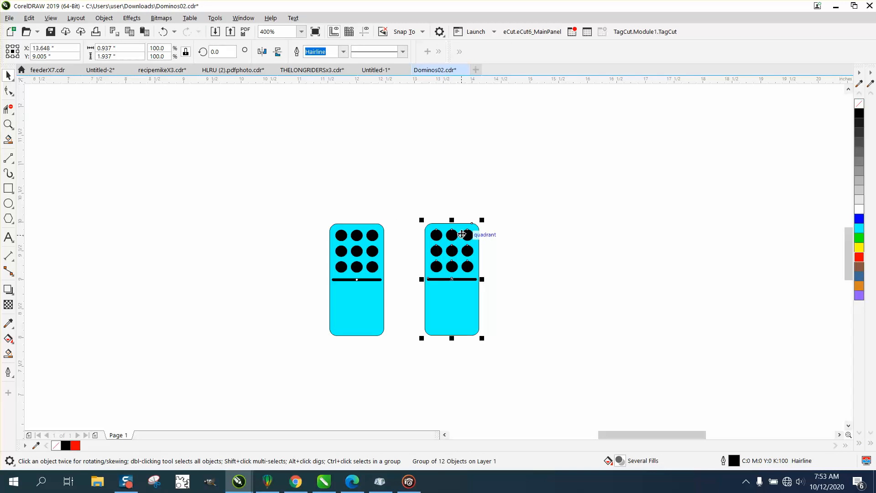
key(ctrl+z)
drag(374, 235, 441, 233)
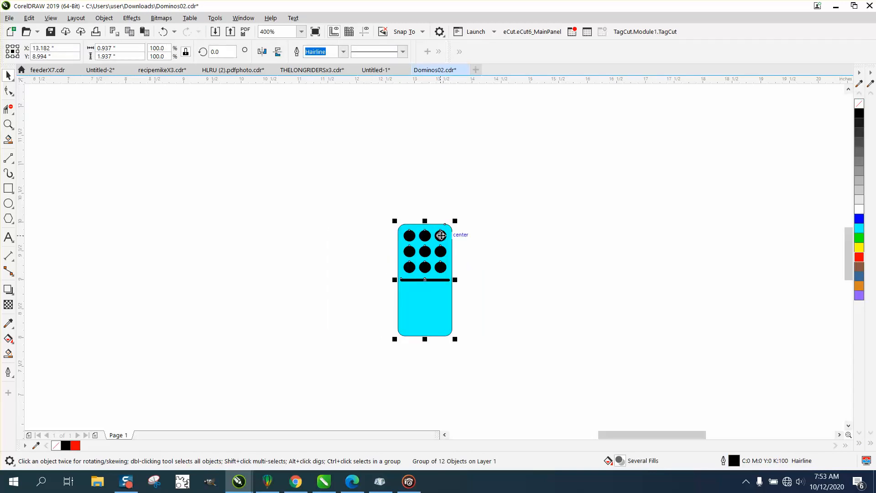
key(ctrl+z)
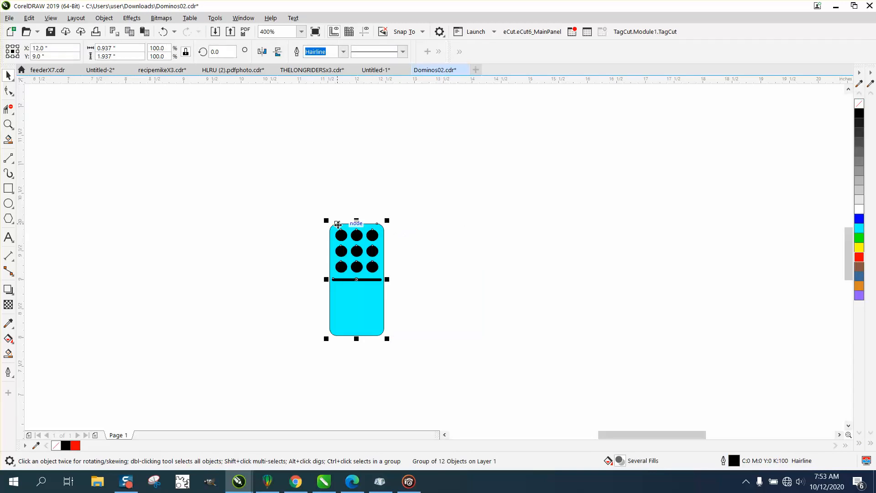
Step: Try making a vertically mirrored copy of the cyan domino group and ordering it behind the original
click(278, 53)
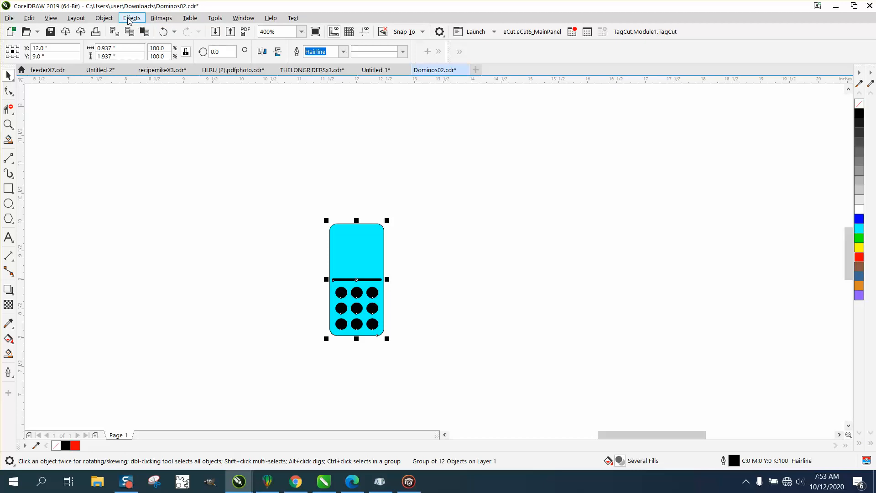
click(109, 21)
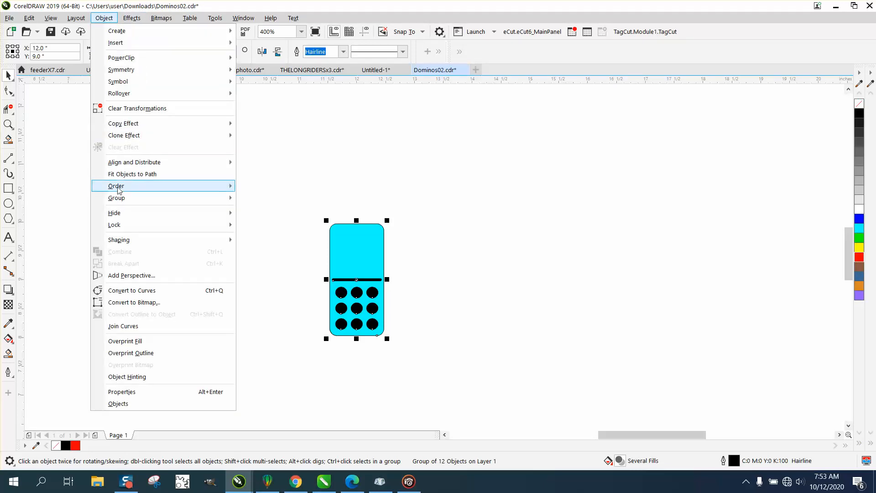
mouse_move(118, 189)
click(255, 199)
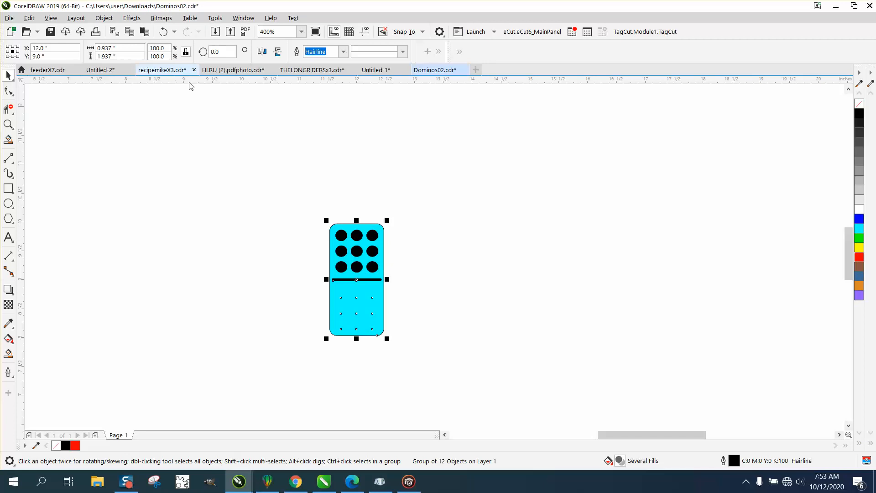
click(163, 32)
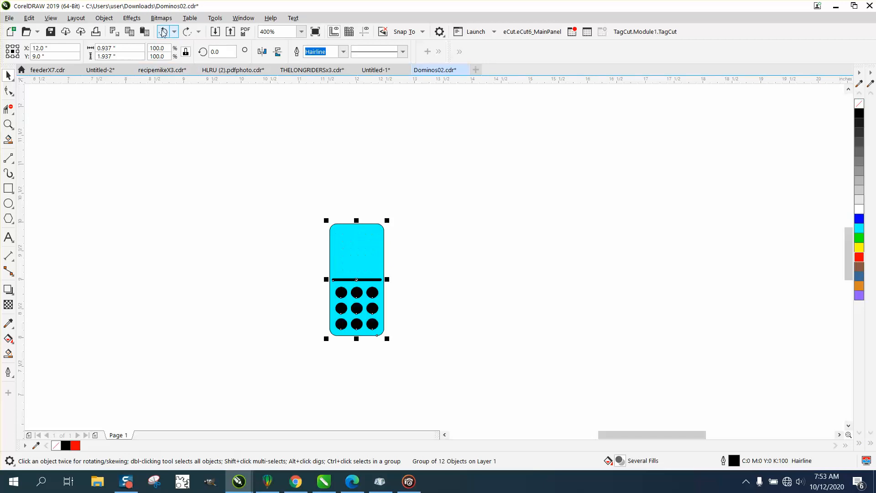
click(163, 32)
click(163, 32)
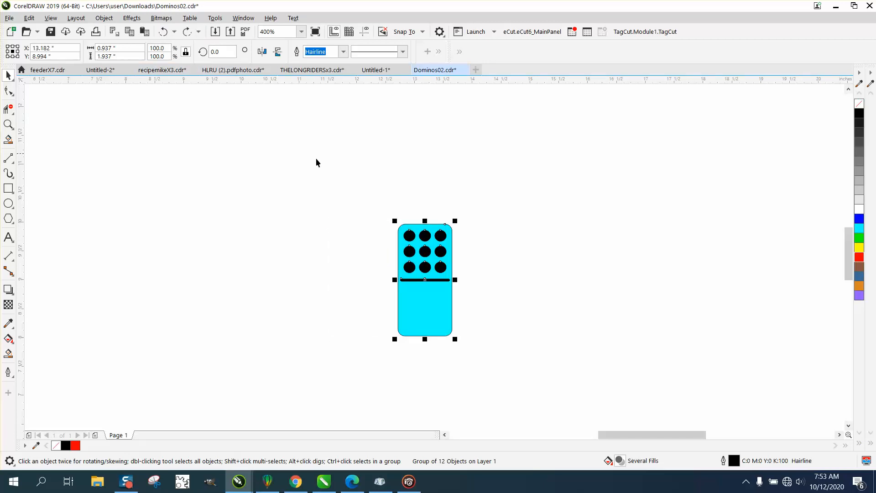
Step: Move the domino group to about X 11.72, Y 9.22 inches and try removing the fill from the whole group
drag(426, 278, 341, 265)
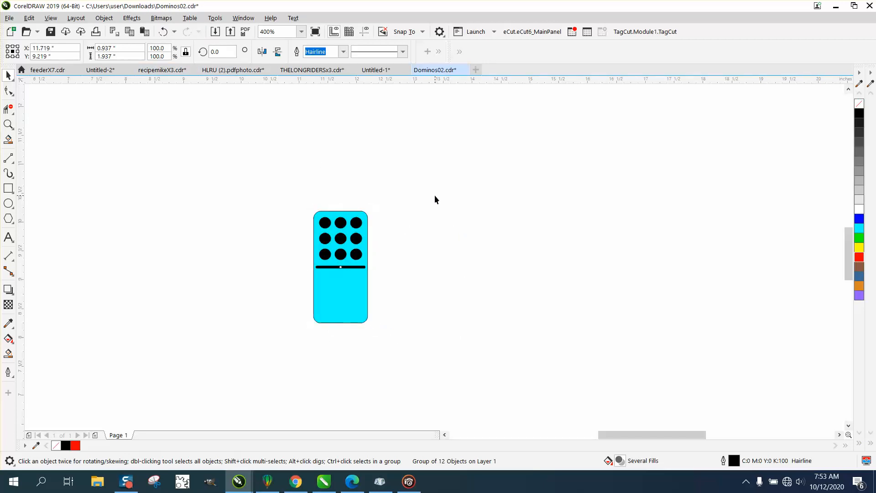
click(859, 104)
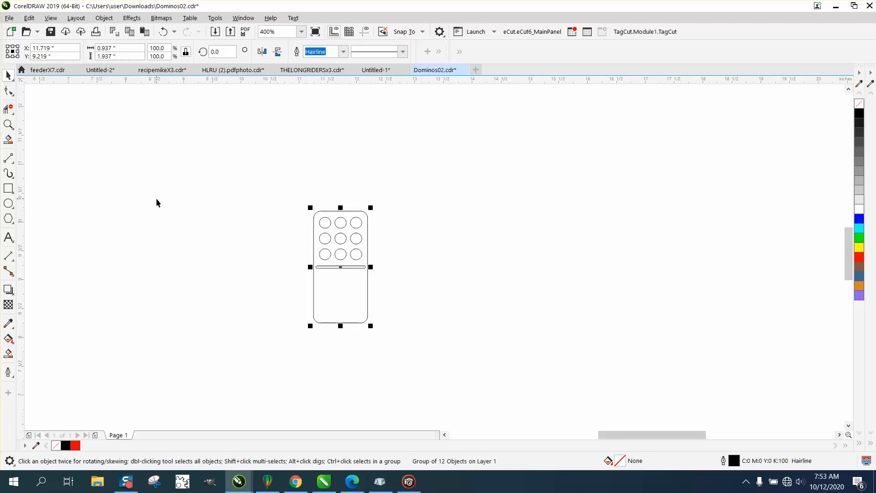
click(163, 32)
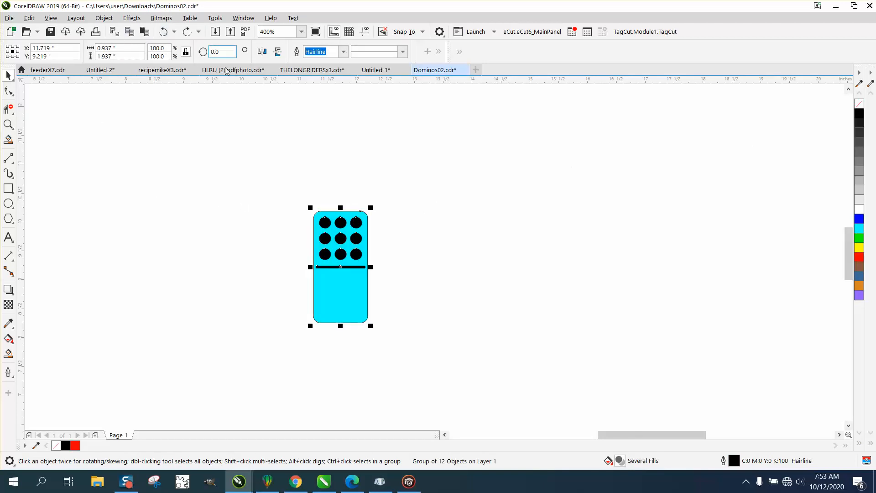
Step: Ungroup the domino and remove the cyan fill from its rounded outline rectangle only
click(104, 18)
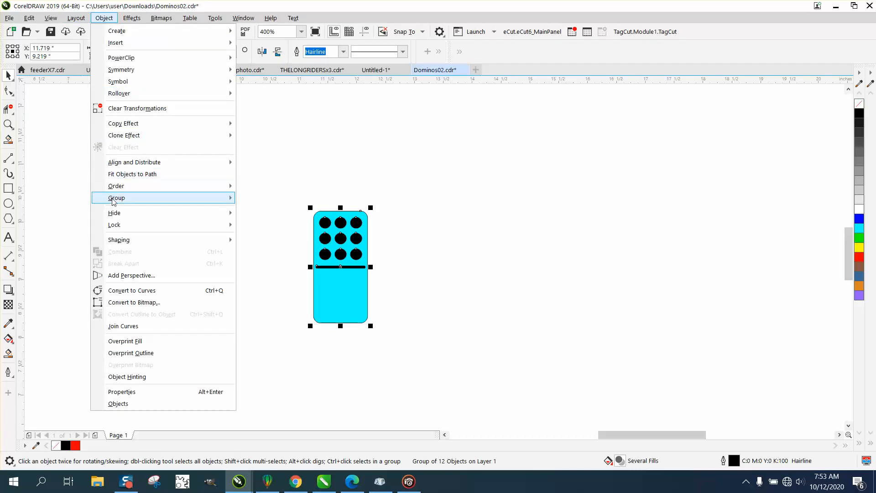
mouse_move(114, 203)
click(274, 211)
click(276, 210)
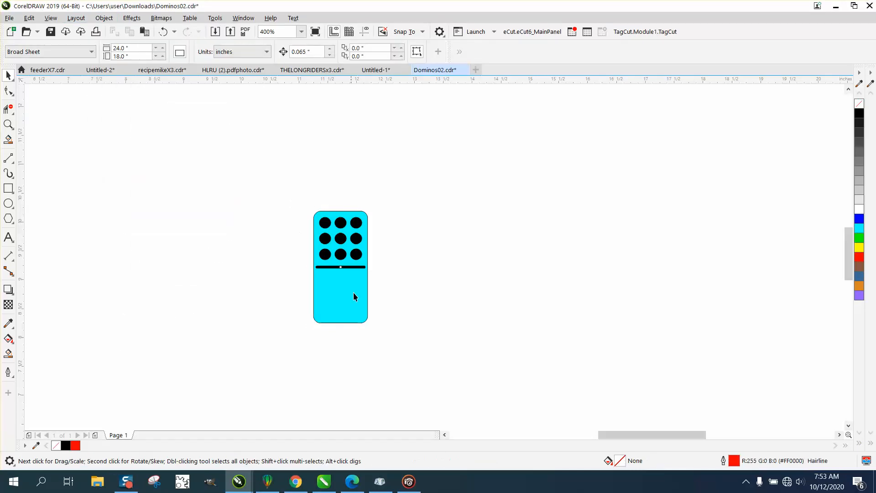
click(349, 298)
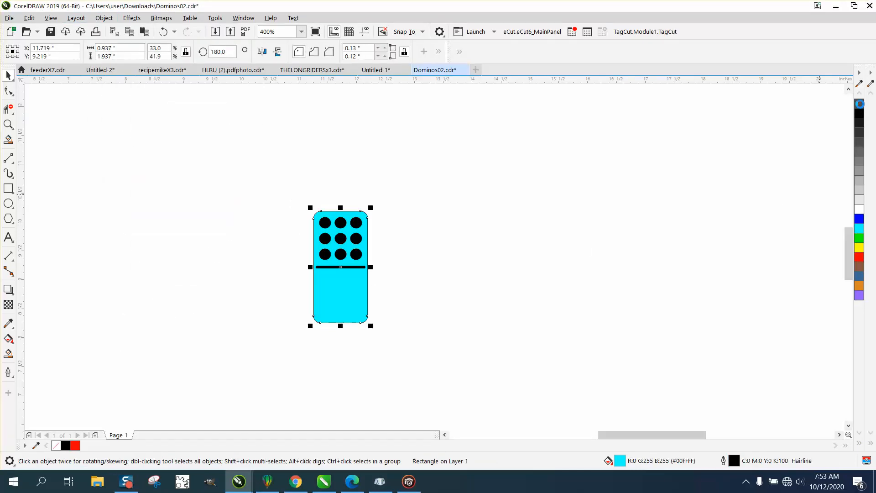
click(859, 105)
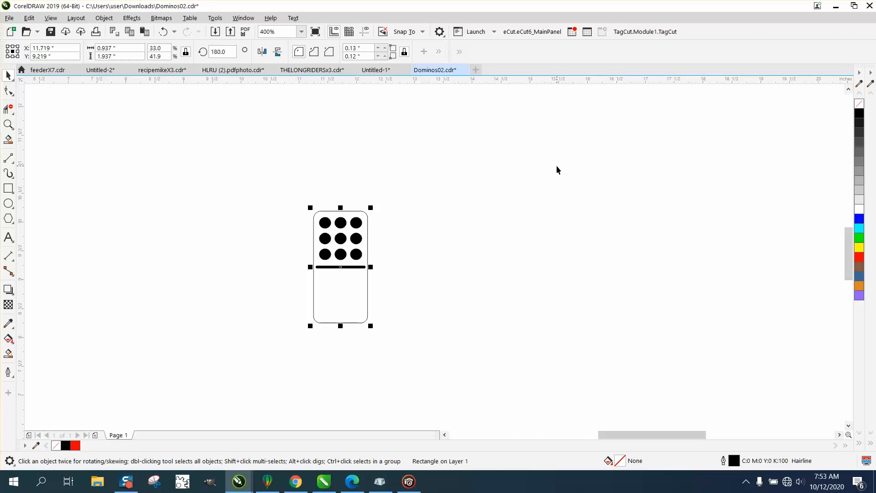
Step: Regroup the unfilled domino and mirror a copy of it vertically to place nine dots on the lower half
drag(277, 189, 442, 324)
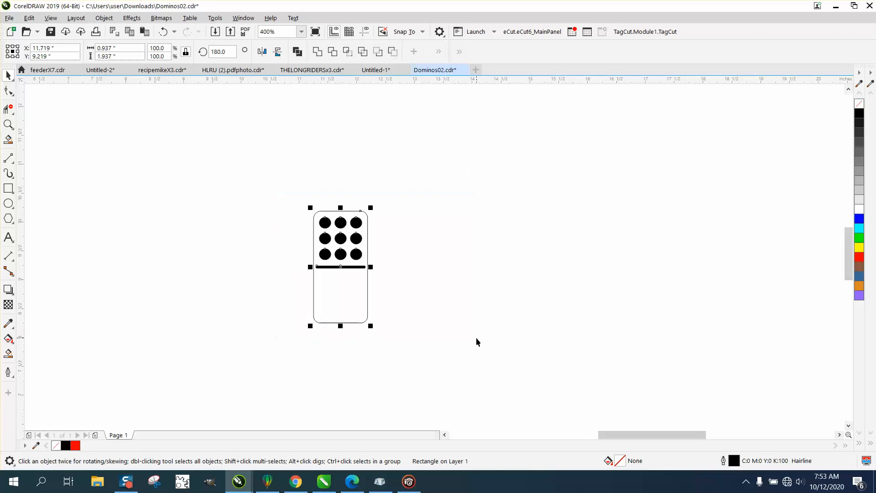
key(ctrl+g)
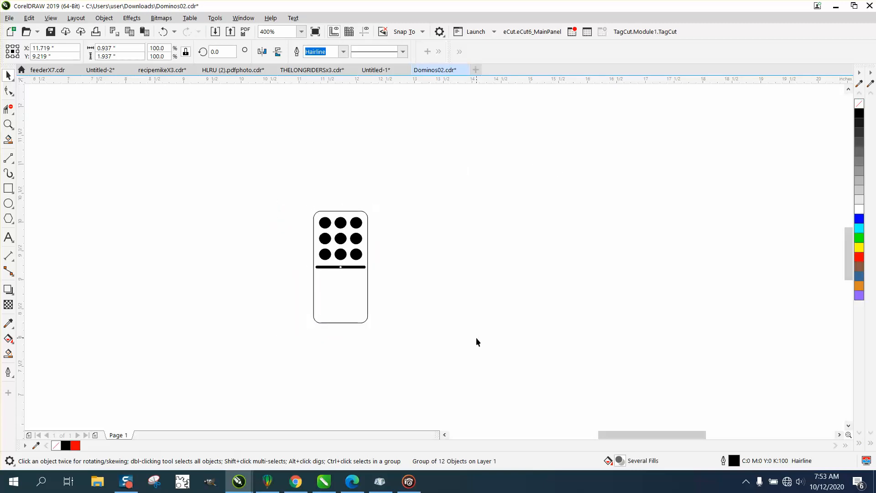
click(277, 51)
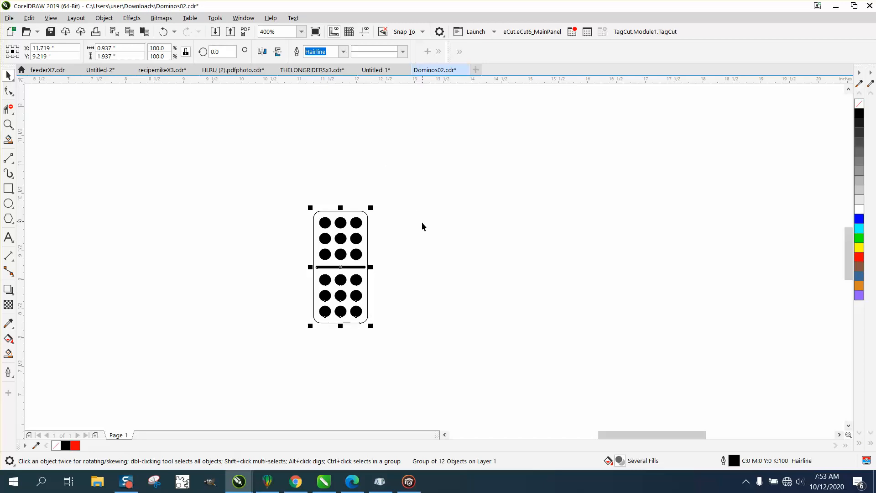
Step: Select both overlapping domino groups and ungroup all of their objects
drag(271, 212, 430, 352)
drag(294, 185, 444, 347)
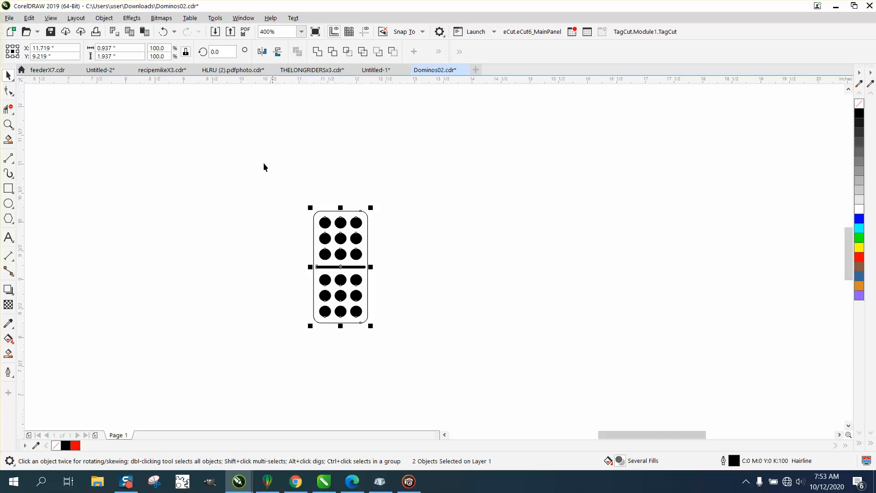
click(104, 18)
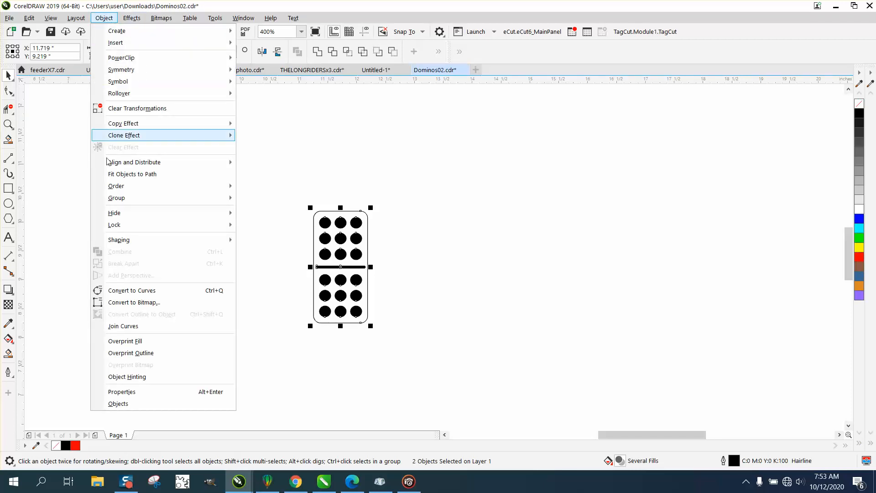
mouse_move(196, 201)
click(263, 223)
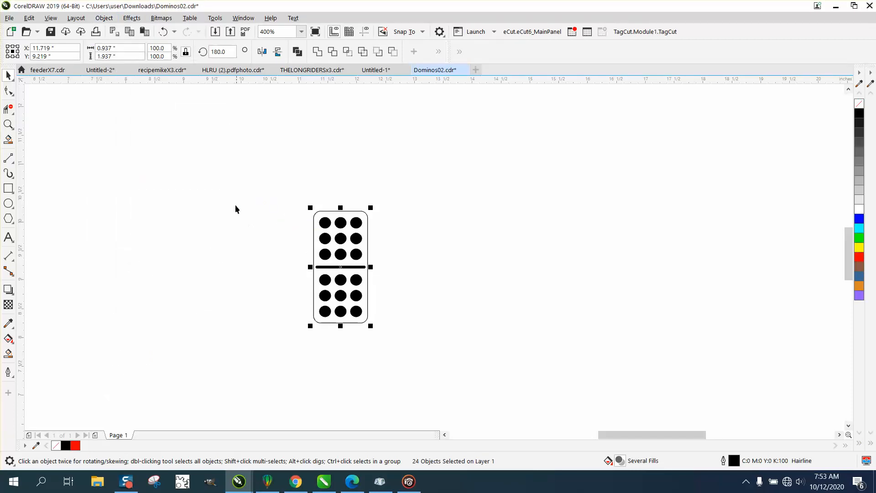
click(235, 209)
Step: Delete the duplicate rounded outline rectangle lying on top of the other one
click(322, 212)
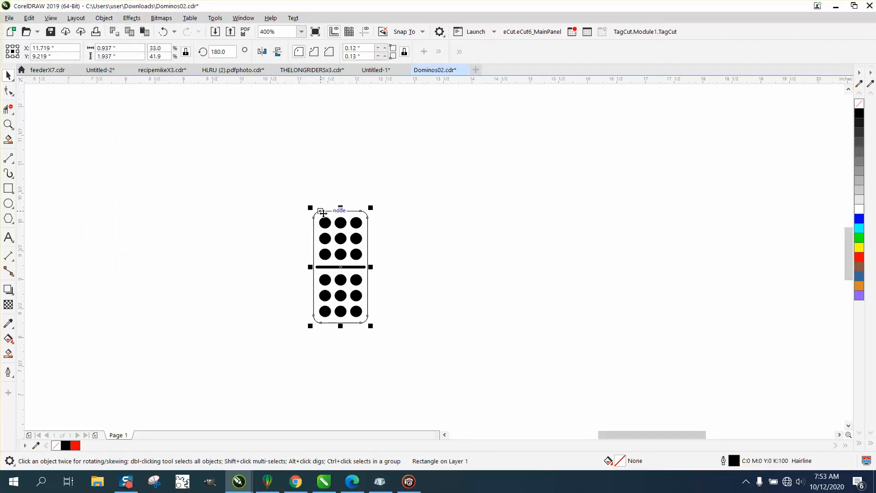
drag(323, 213, 343, 213)
key(Delete)
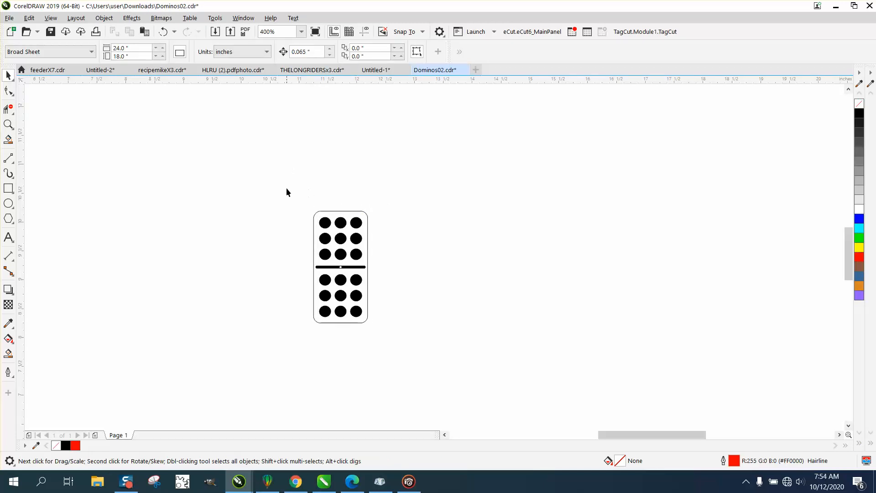
Step: Set the nudge distance to 1 inch, nudge the duplicate divider bar off the domino and delete it
drag(286, 188, 451, 343)
click(259, 153)
click(292, 51)
text(1)
click(349, 270)
key(Right)
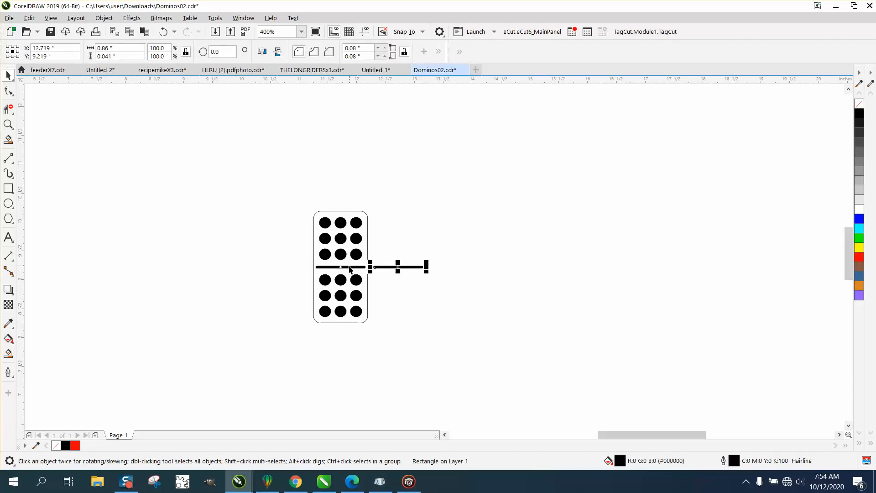
key(Delete)
Step: Test for a duplicate under the lower half's top-row right dot by nudging it 1 inch right and back
click(356, 256)
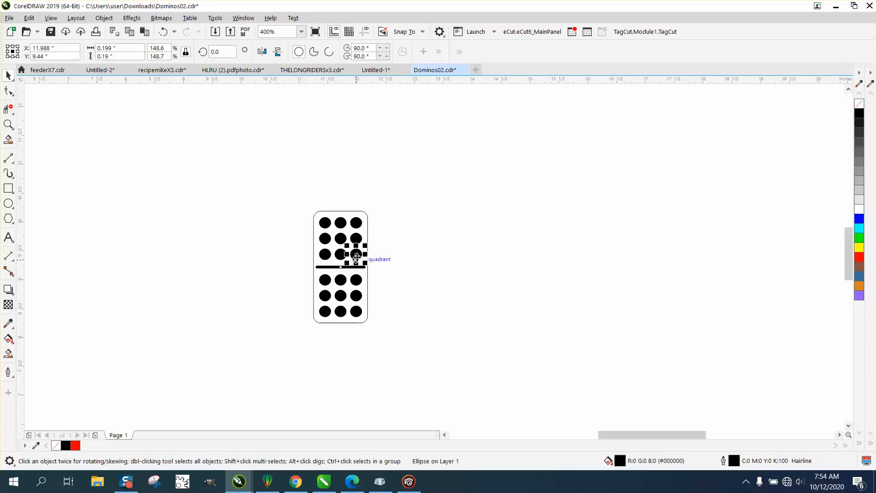
click(357, 283)
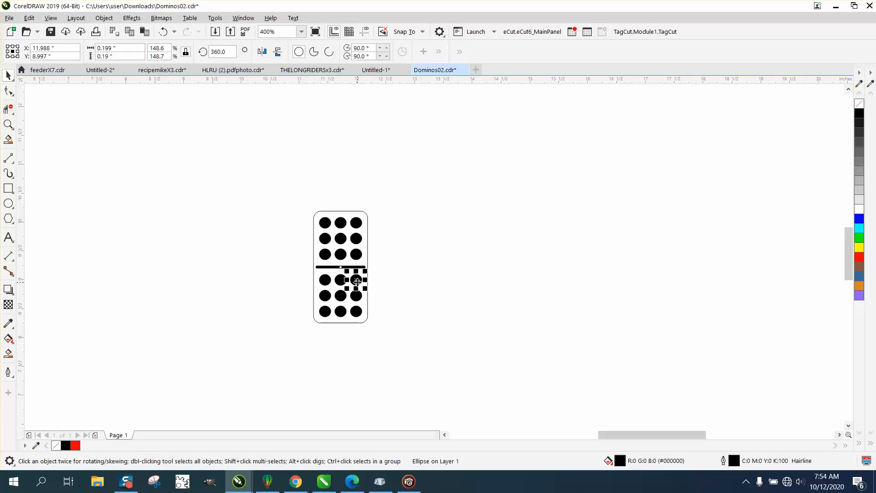
key(Right)
key(Down)
key(Up)
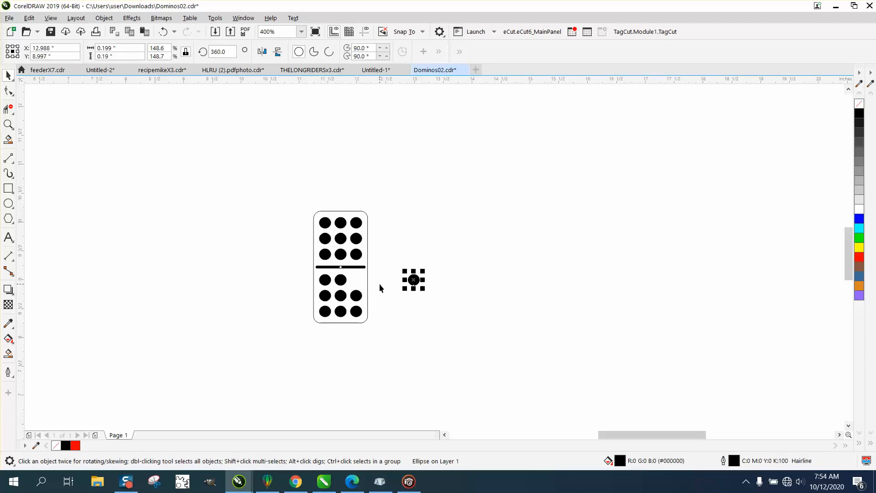
key(Left)
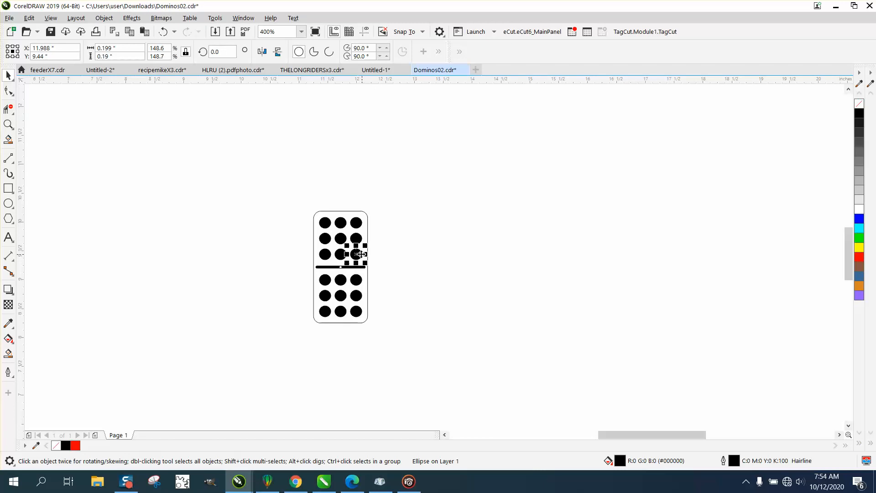
Step: Move the upper half's right-column dots and the other two top-row dots 1 inch to the right
drag(355, 254, 413, 254)
click(359, 243)
key(Right)
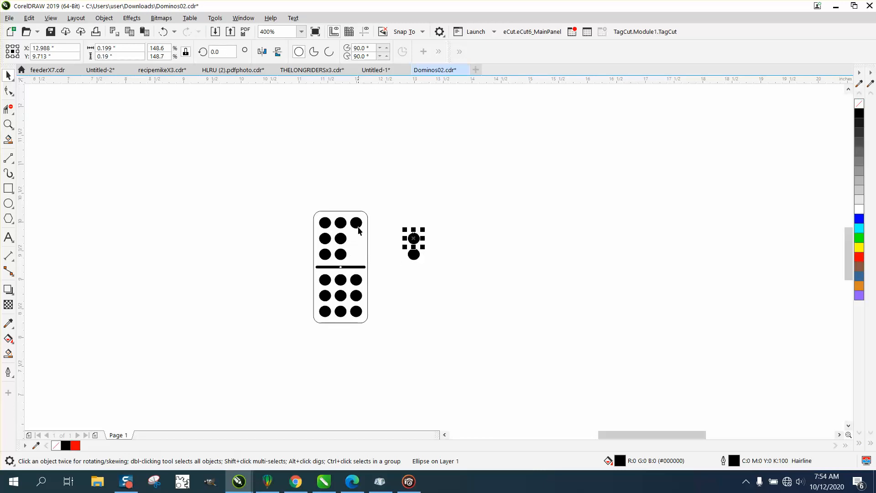
click(358, 224)
key(Right)
click(338, 226)
key(Right)
click(326, 223)
key(Right)
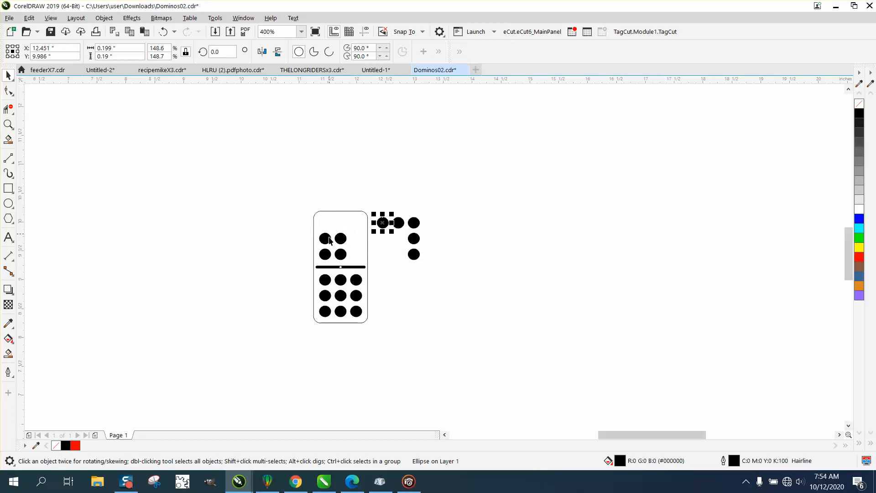
Step: Move the upper half's four remaining dots and the lower half's top-row left dot 1 inch to the right
click(325, 239)
key(Right)
click(339, 239)
key(Right)
click(327, 254)
key(Right)
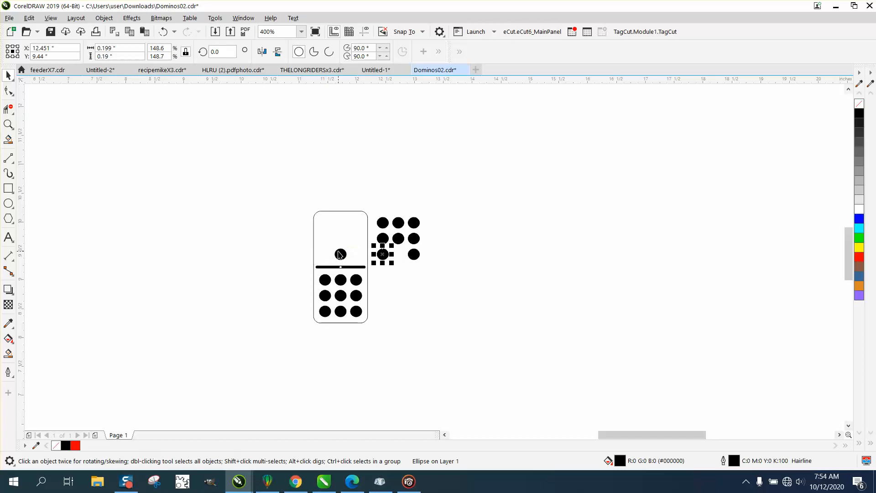
click(340, 254)
key(Right)
click(324, 280)
key(Right)
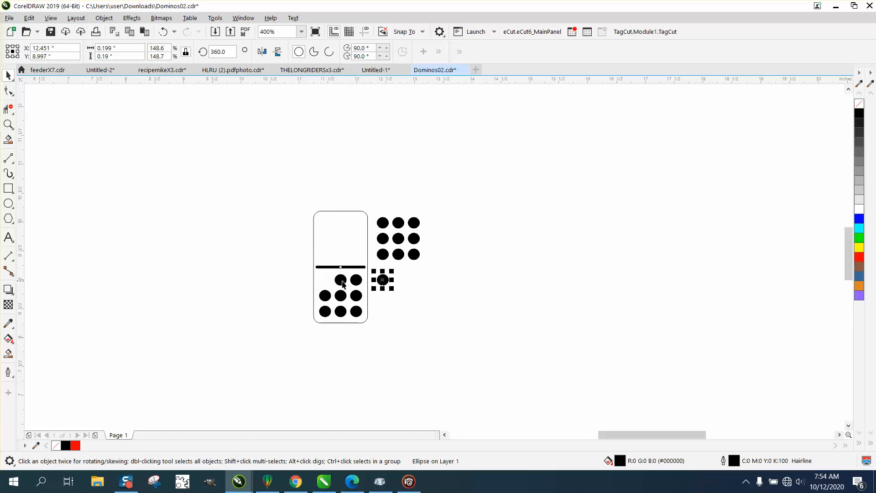
Step: Move the ten displaced dots 1 inch left, back onto the domino, and inspect the tile up close
drag(373, 210, 445, 300)
key(Left)
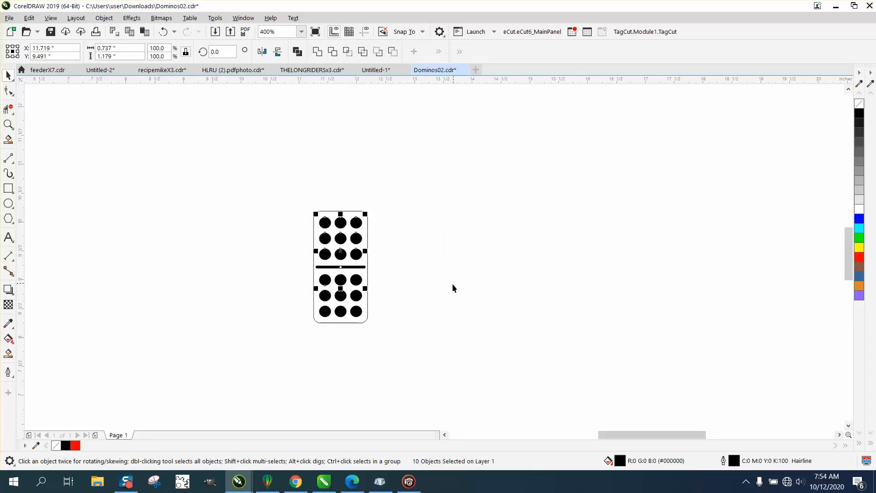
scroll(444, 285, down, 1)
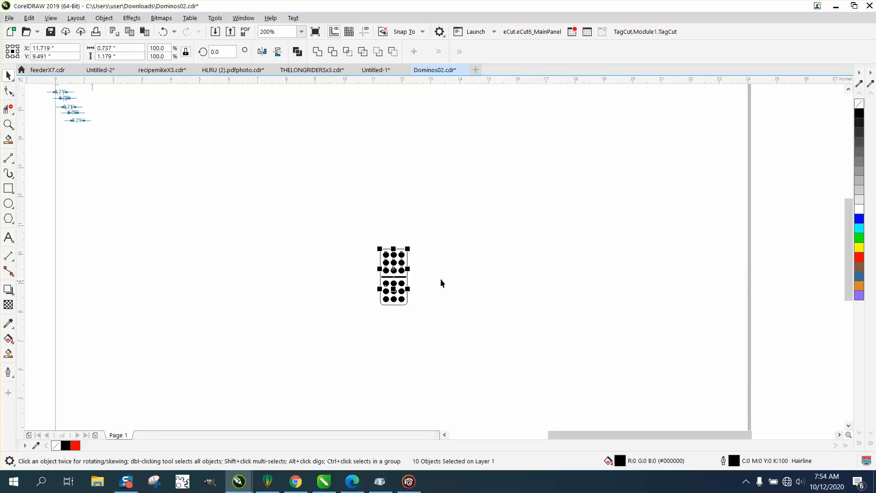
click(8, 124)
drag(462, 322, 462, 321)
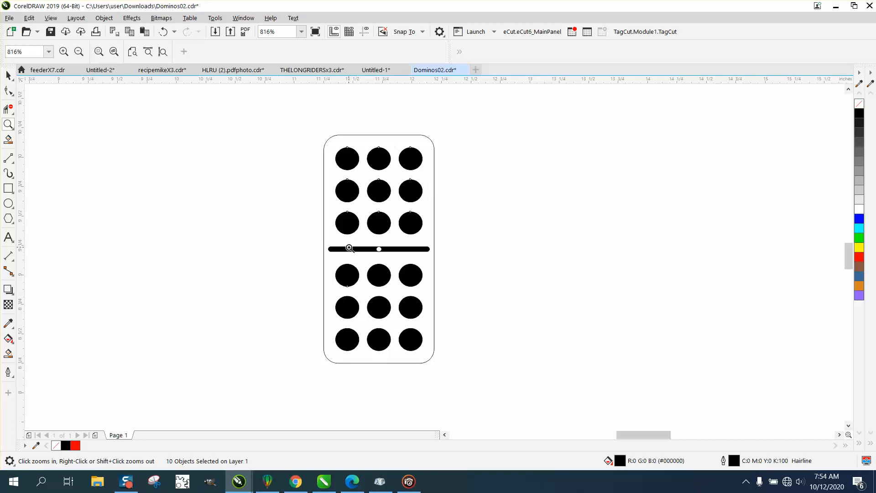
click(9, 75)
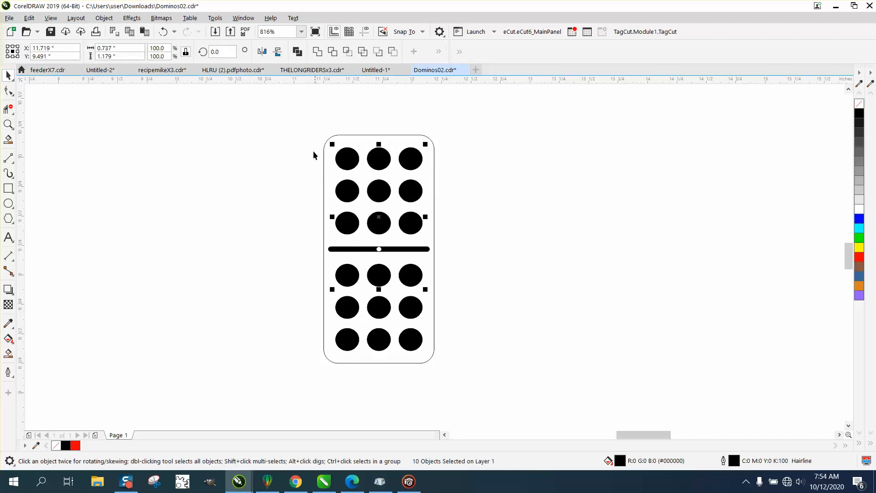
Step: Duplicate the whole nine-dot domino five times in a row to the right at 1-inch spacing
scroll(306, 145, down, 2)
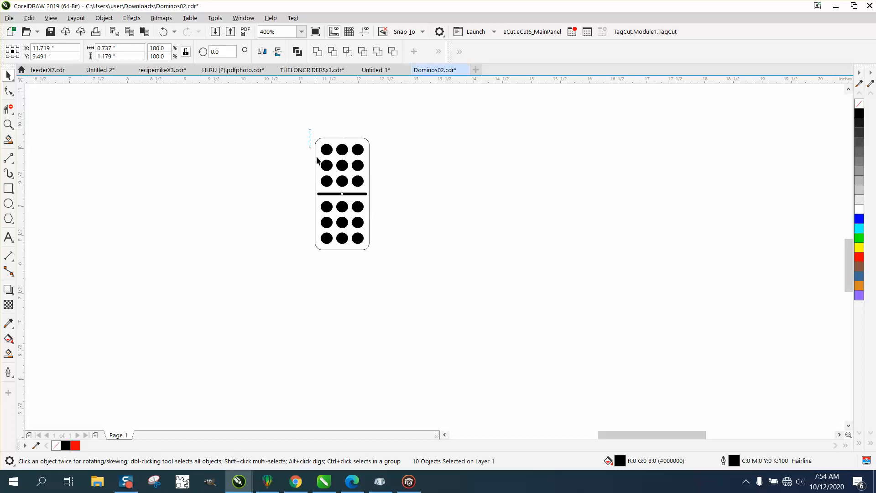
drag(308, 132, 432, 277)
key(ctrl+d)
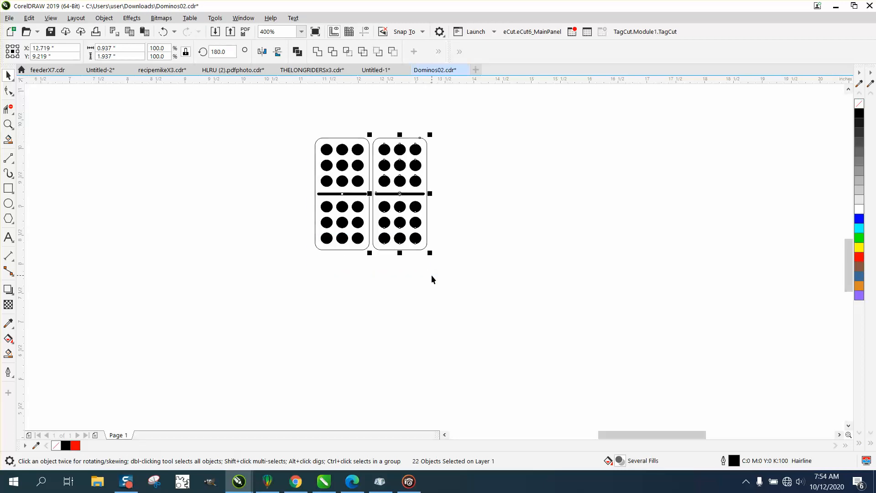
key(ctrl+d)
key(ctrl+d)
key(ctrl+d)
key(ctrl+d)
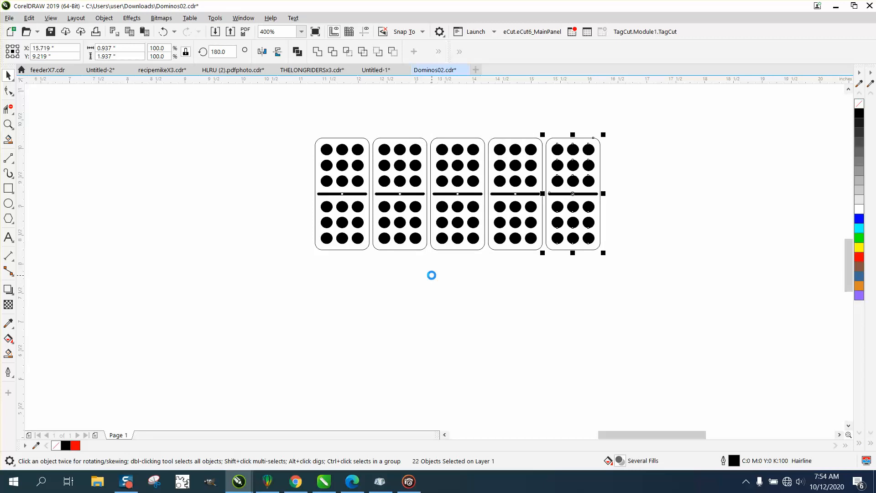
Step: Delete the five copies of the nine-dot domino, keeping the original tile
click(391, 336)
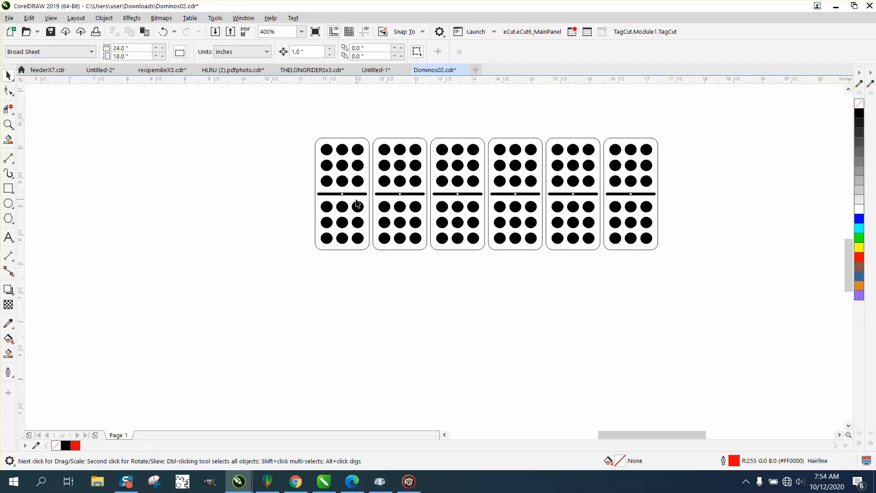
drag(368, 135, 672, 276)
key(Delete)
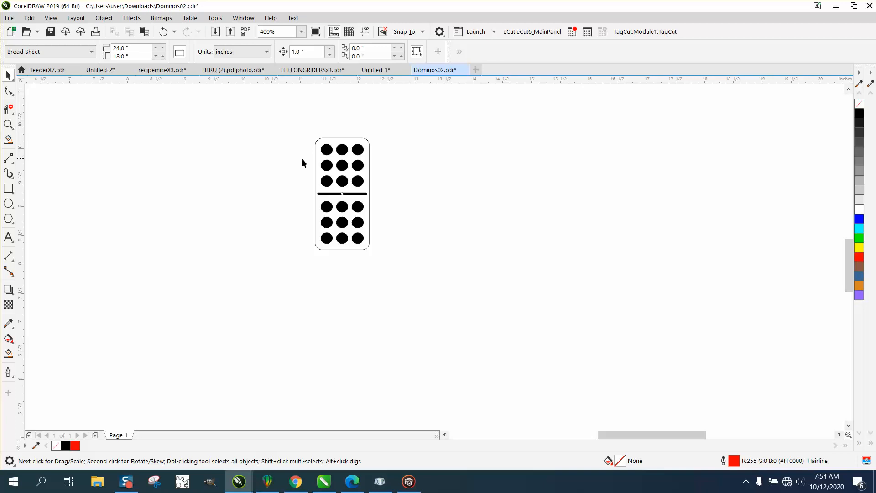
Step: Delete the top-middle and bottom-middle dots from both halves of the domino, leaving seven dots in each half
click(343, 154)
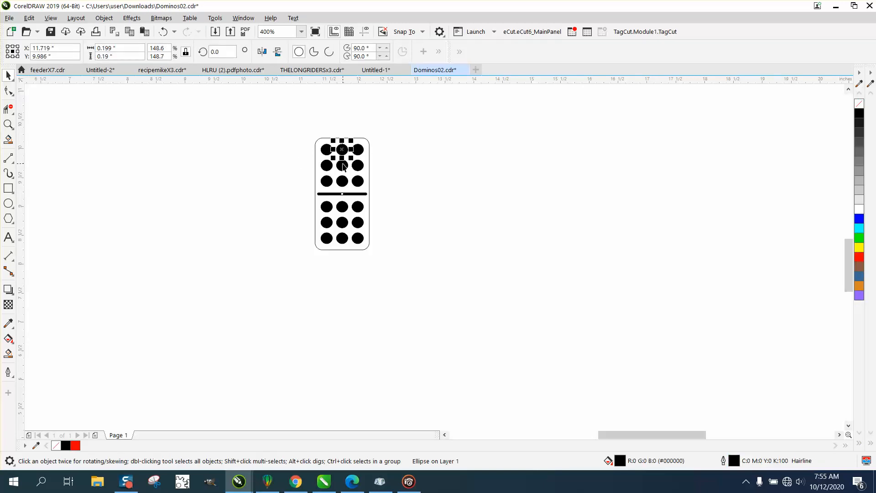
click(374, 157)
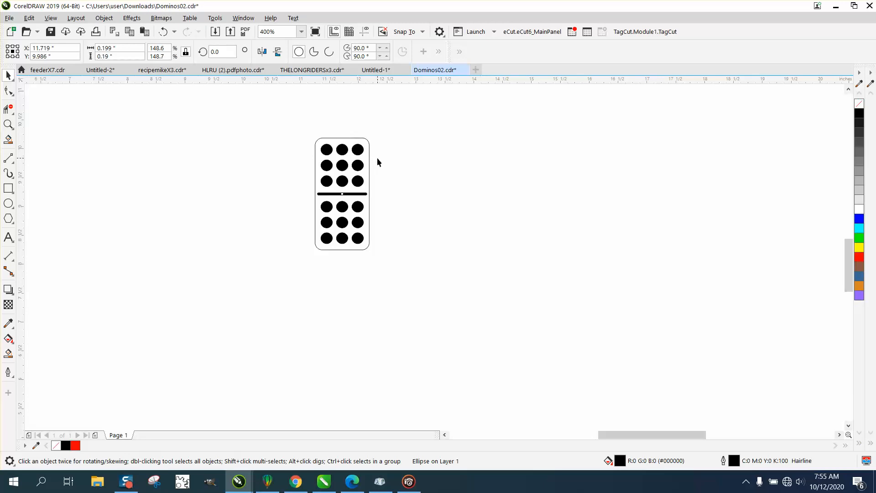
click(343, 153)
drag(343, 153, 348, 182)
key(Delete)
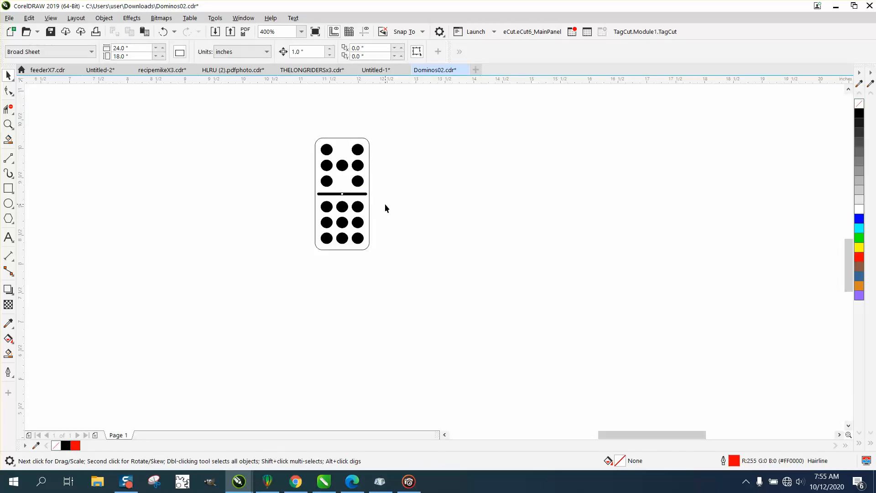
drag(345, 212, 345, 244)
key(Delete)
Step: Duplicate the seven-dot domino four times in a row to the right at 1-inch spacing
drag(288, 132, 421, 271)
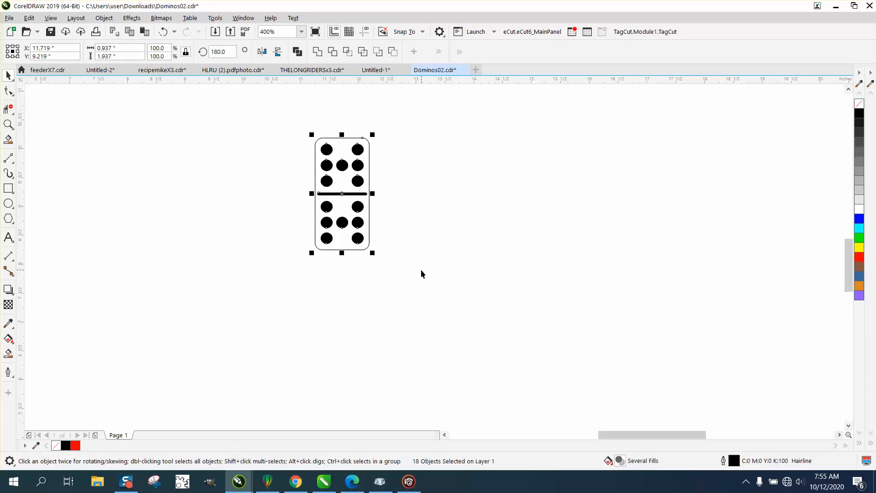
key(ctrl+d)
key(ctrl+d)
key(ctrl+d)
key(ctrl+d)
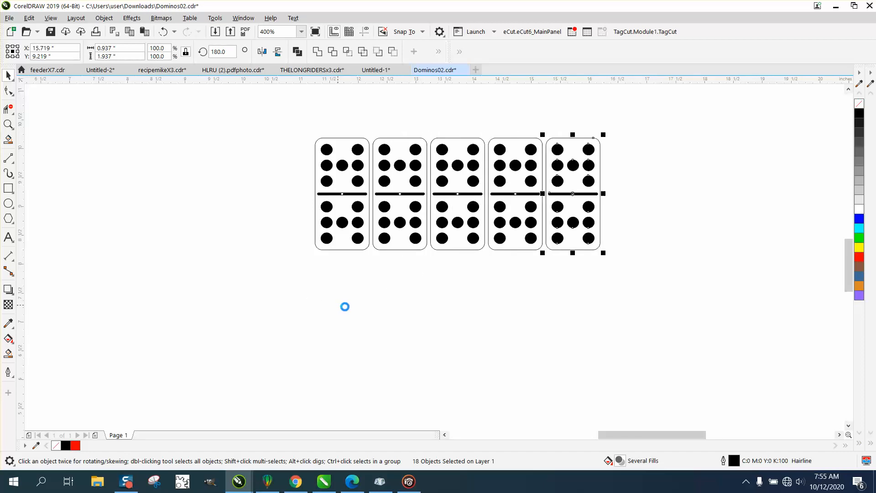
Step: Delete the centre dot in the upper half of all five dominoes
click(345, 165)
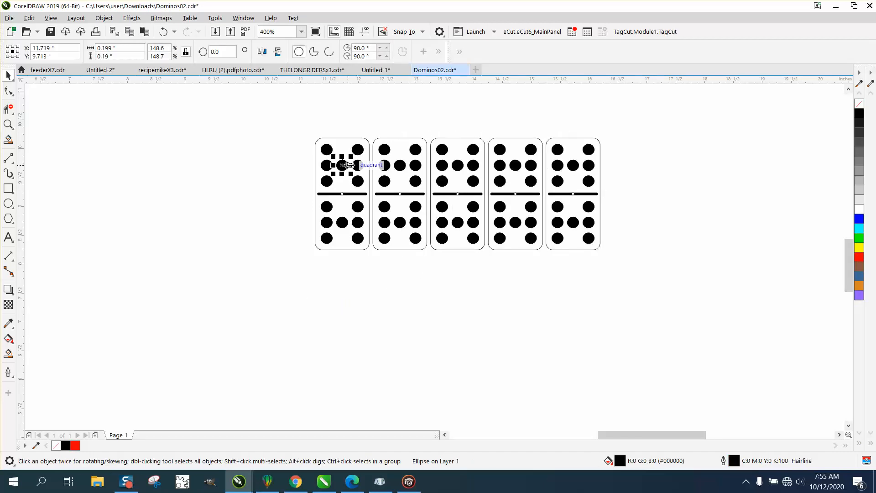
key(Delete)
click(401, 166)
key(Delete)
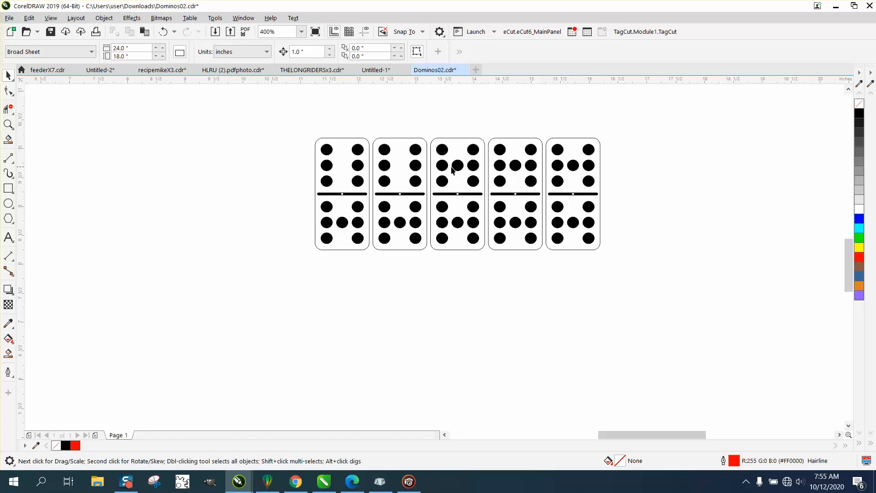
click(458, 166)
key(Delete)
click(515, 166)
key(Delete)
click(573, 166)
key(Delete)
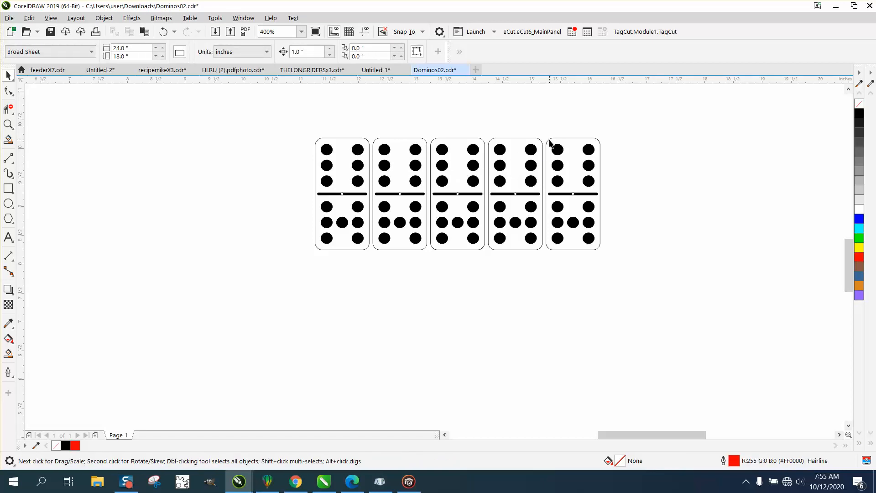
Step: Undo the last dot deletion on the fifth domino and place a copy of that domino 3 inches to its right
click(163, 31)
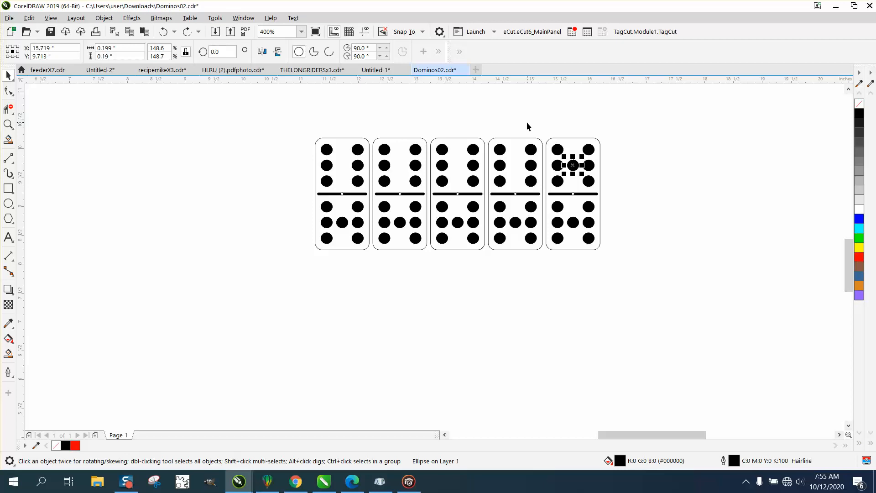
drag(534, 132, 642, 275)
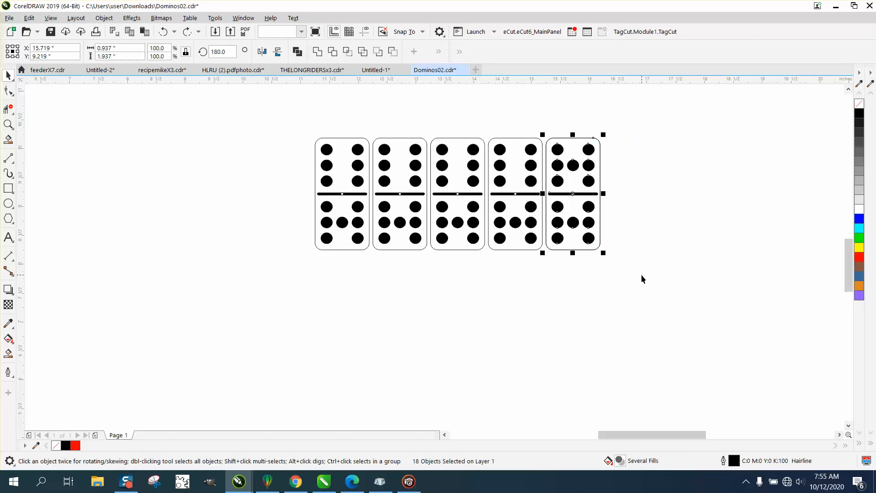
key(Right)
key(Right)
key(Right)
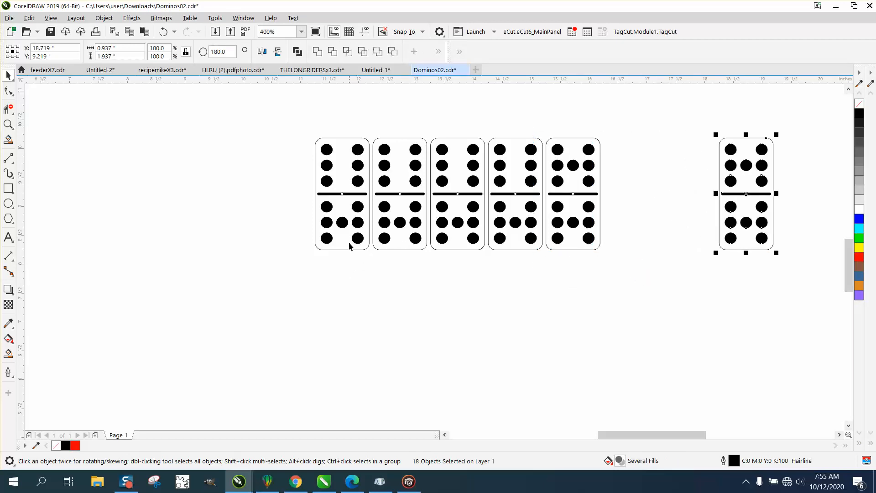
Step: Delete the first domino's lower centre dot and the second domino's lower middle-row outer dots to make lower halves of six and five
click(343, 223)
key(Delete)
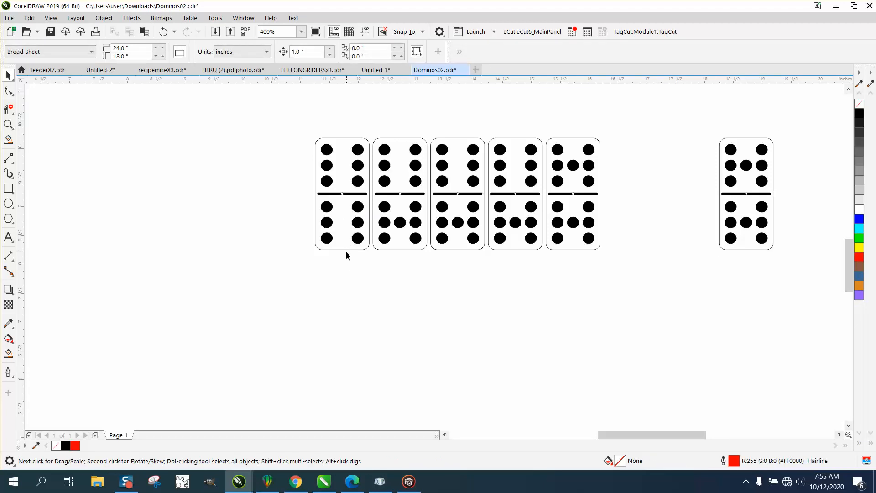
click(385, 223)
key(Delete)
click(415, 223)
key(Delete)
Step: Delete all three middle-row dots in the third domino's lower half, leaving four corner dots
click(457, 222)
key(Delete)
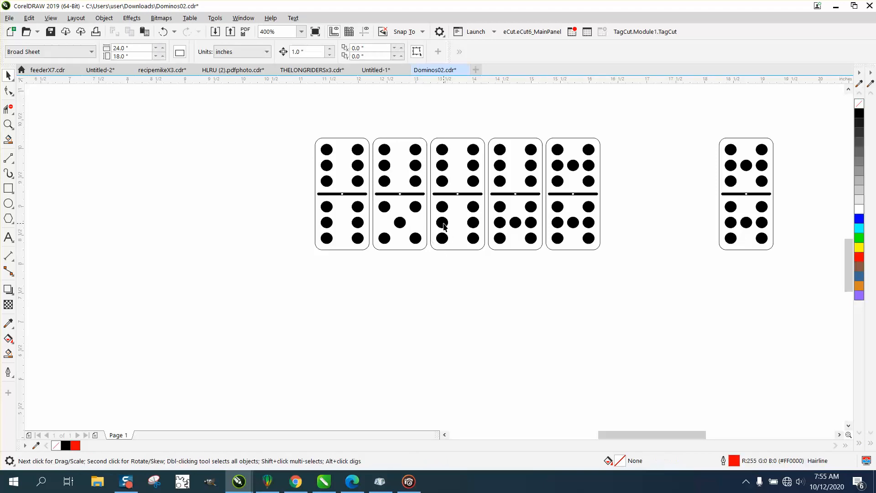
click(442, 223)
key(Delete)
click(473, 222)
key(Delete)
Step: Reduce the fourth domino's lower half to a three-dot diagonal by deleting its middle-row outer dots, bottom-left dot and top-right dot
drag(500, 222, 498, 234)
key(Delete)
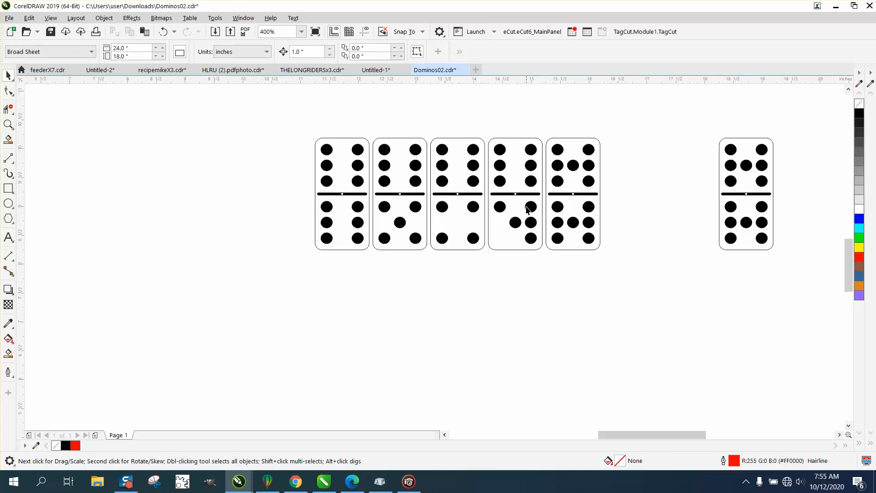
click(531, 208)
key(Delete)
click(531, 222)
key(Delete)
Step: Delete the fifth domino's lower-half dots except the top-left and bottom-right ones, leaving two
click(558, 223)
key(Delete)
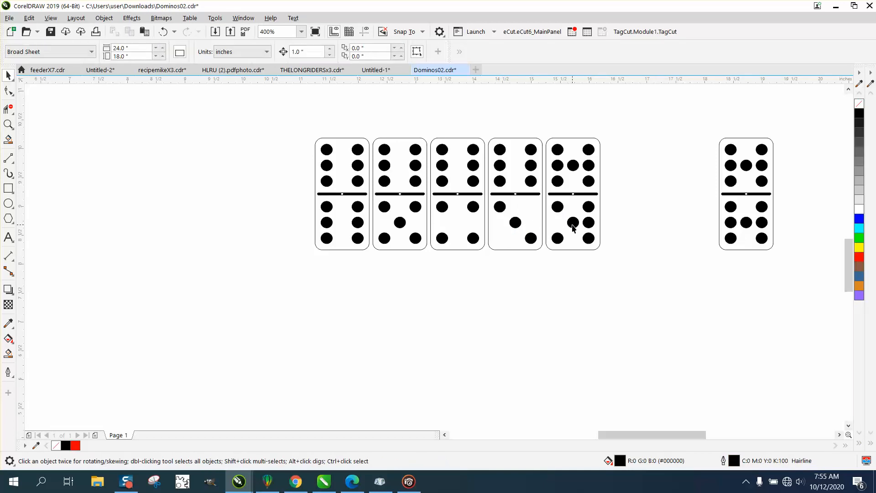
click(573, 223)
key(Delete)
click(588, 223)
key(Delete)
click(590, 208)
key(Delete)
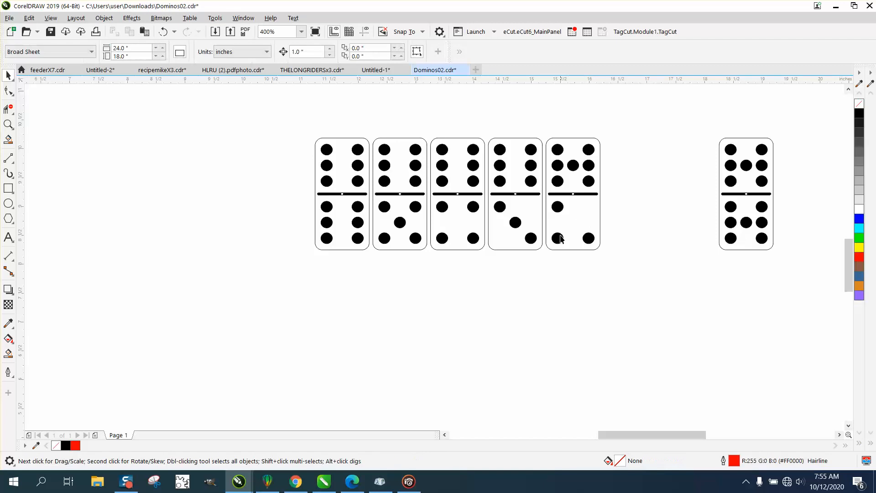
Step: Place a copy of the spare seven-dot domino 2 inches to its left as the sixth tile in the row
drag(693, 124, 790, 273)
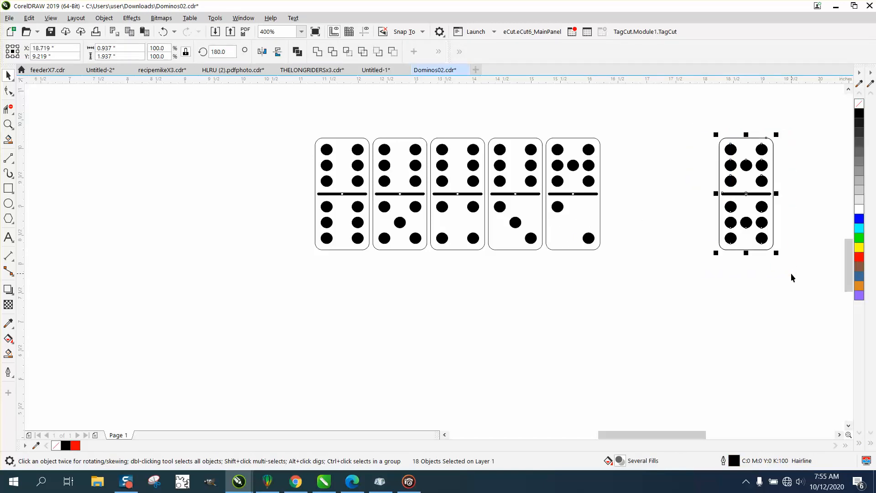
key(Left)
key(Left)
click(674, 280)
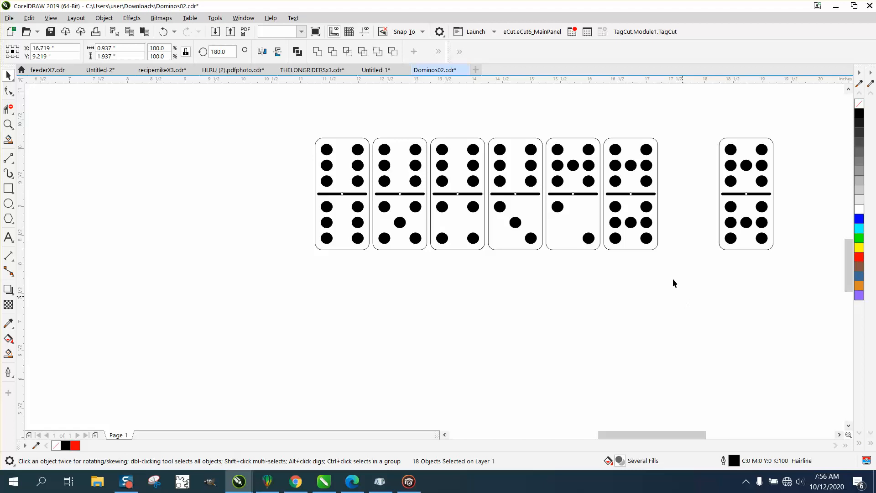
Step: Delete the sixth domino's lower dots except the centre one, and the upper centre dots of the fifth and sixth dominoes
drag(672, 196, 623, 199)
key(Delete)
key(Delete)
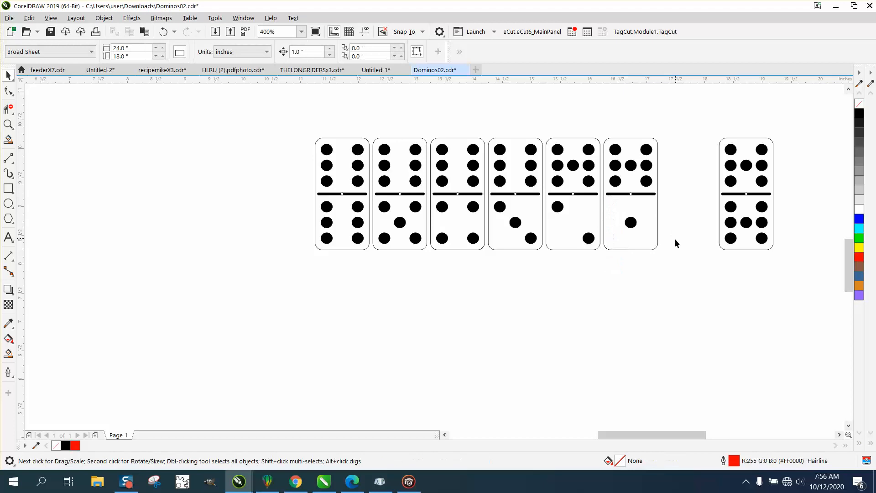
click(574, 166)
key(Delete)
drag(713, 133, 797, 274)
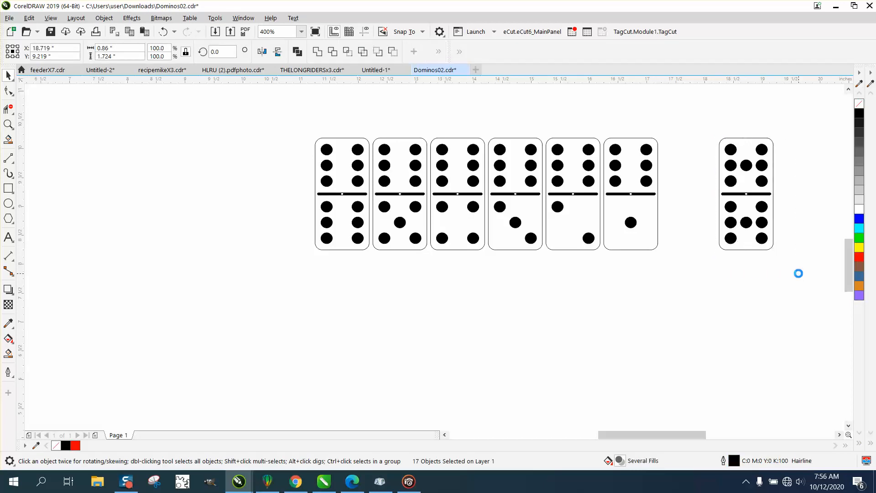
drag(743, 194, 250, 190)
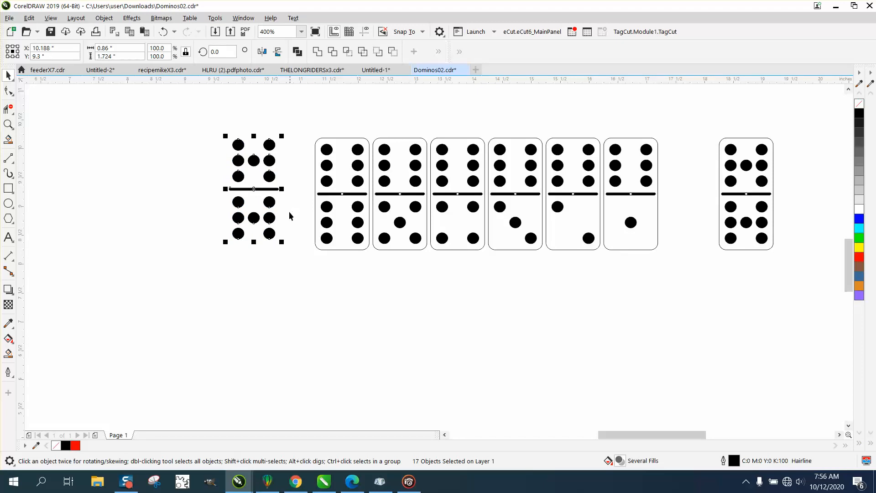
key(Delete)
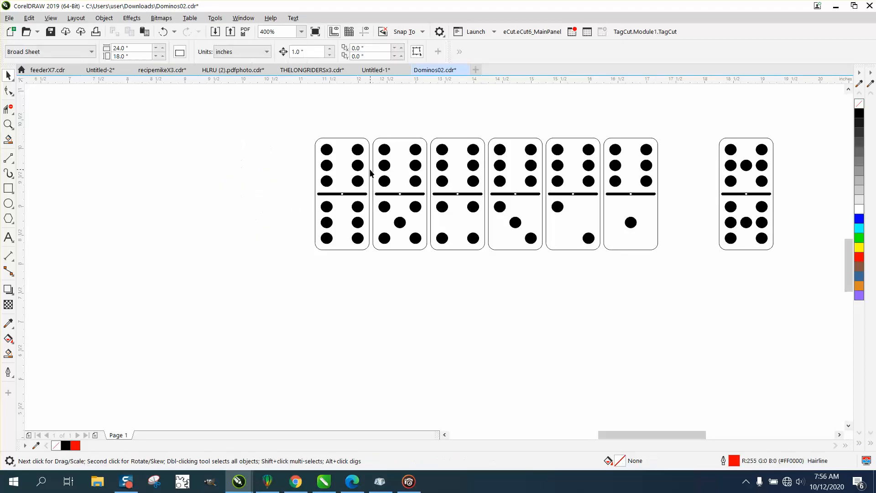
click(720, 181)
key(Delete)
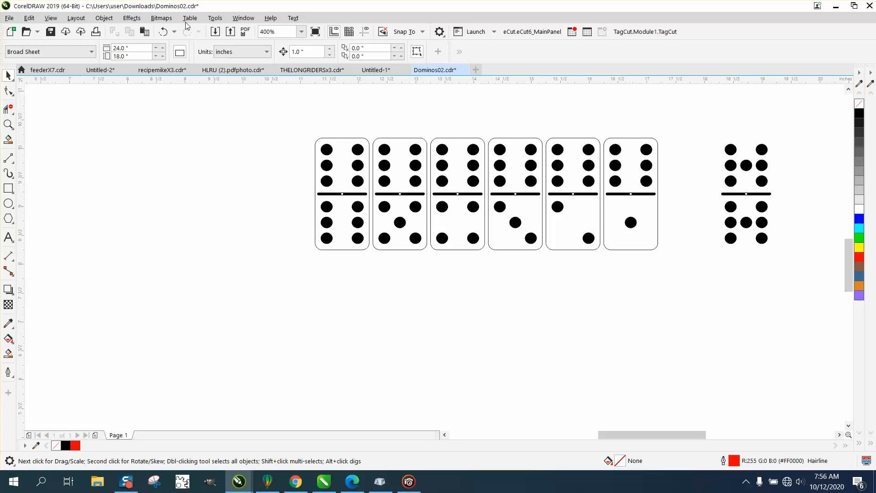
click(163, 32)
Step: Place a copy of the full-dot domino well left of the six row and move the original directly beneath the row's first tile
drag(701, 124, 798, 289)
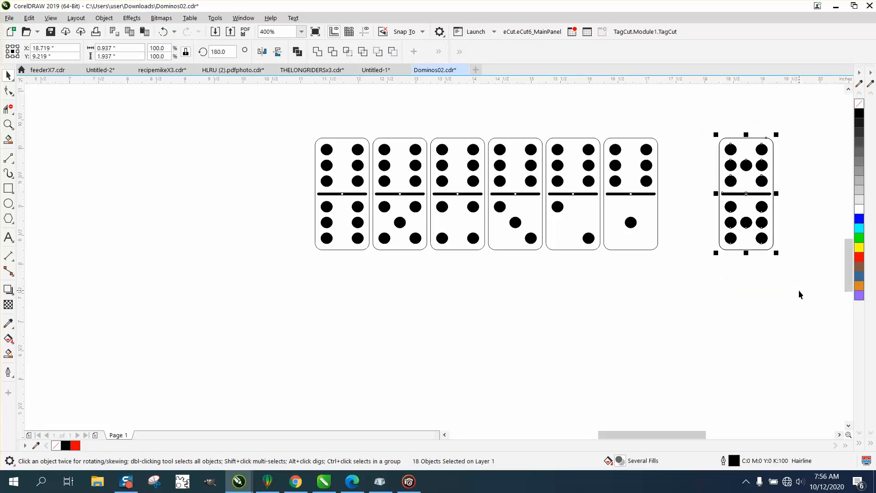
drag(751, 197, 114, 160)
drag(715, 129, 797, 273)
drag(748, 201, 343, 310)
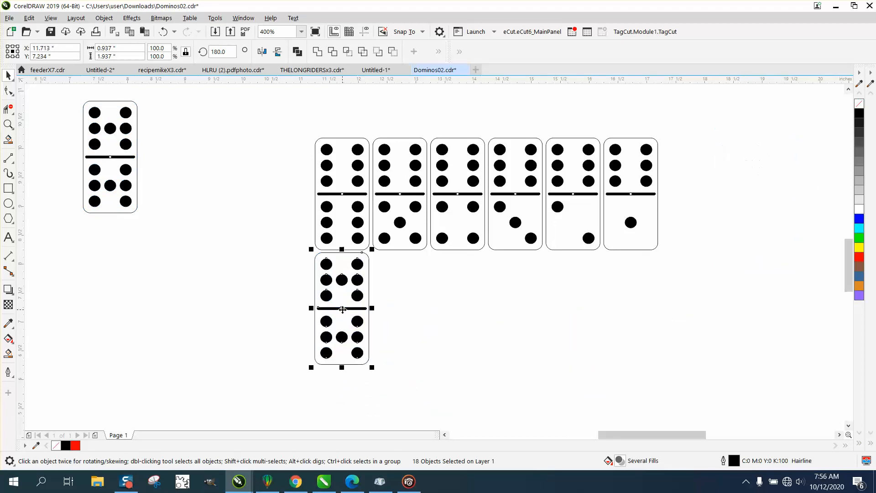
Step: Duplicate the full-dot domino five times at 1-inch spacing to form a second row of six tiles
key(ctrl+d)
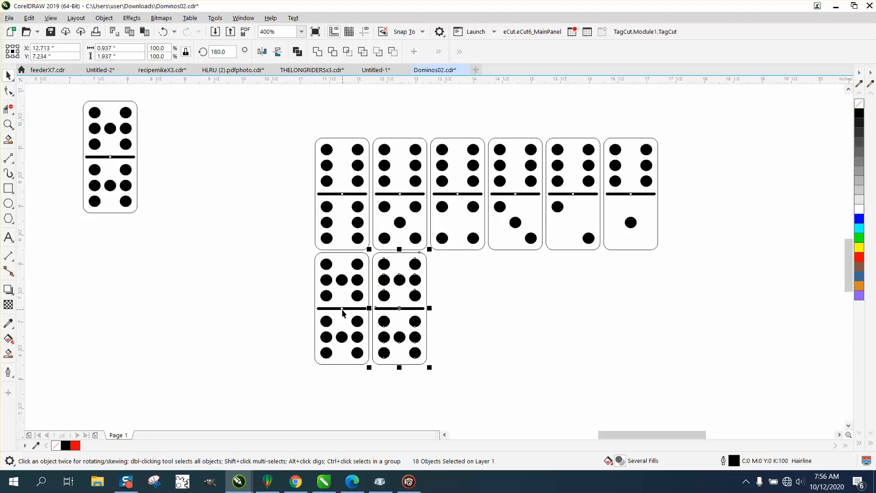
key(ctrl+d)
key(ctrl+d)
key(ctrl+d)
key(ctrl+d)
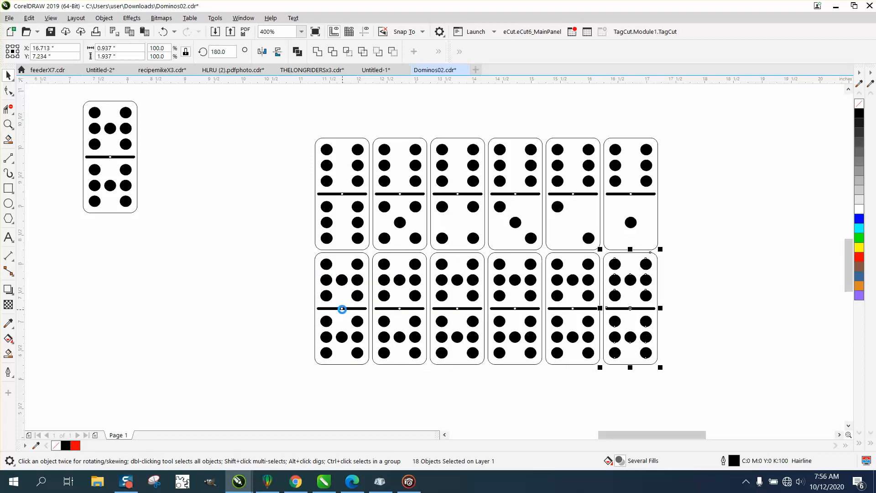
click(698, 315)
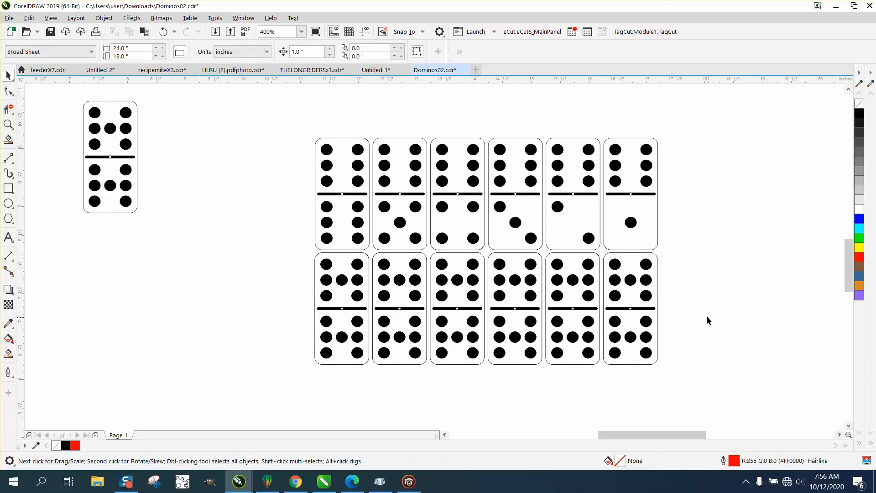
Step: Delete the upper halves' middle-row outer dots on the second row's first three dominoes, leaving a five on each
click(328, 280)
key(Delete)
click(358, 280)
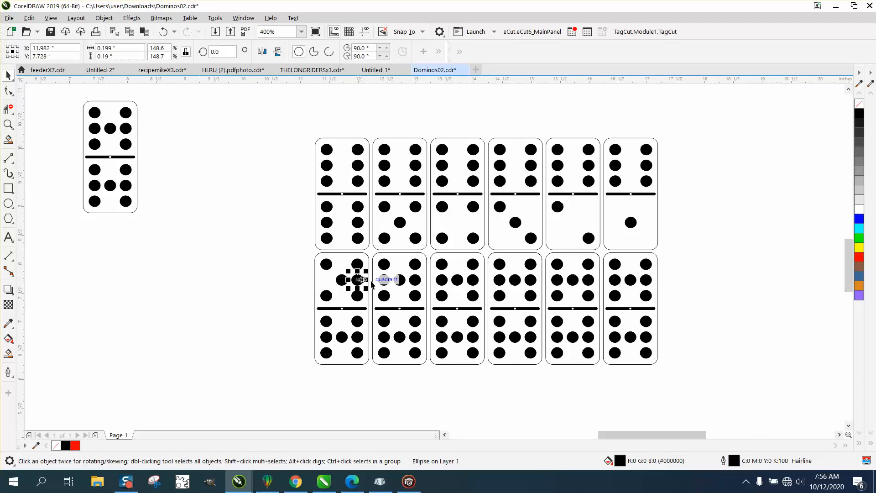
key(Delete)
click(383, 280)
key(Delete)
click(414, 281)
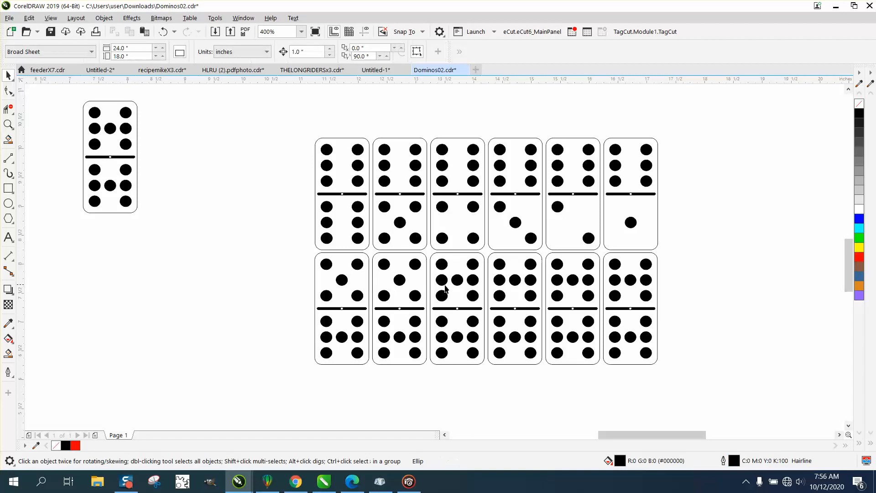
key(Delete)
click(441, 280)
key(Delete)
click(473, 280)
key(Delete)
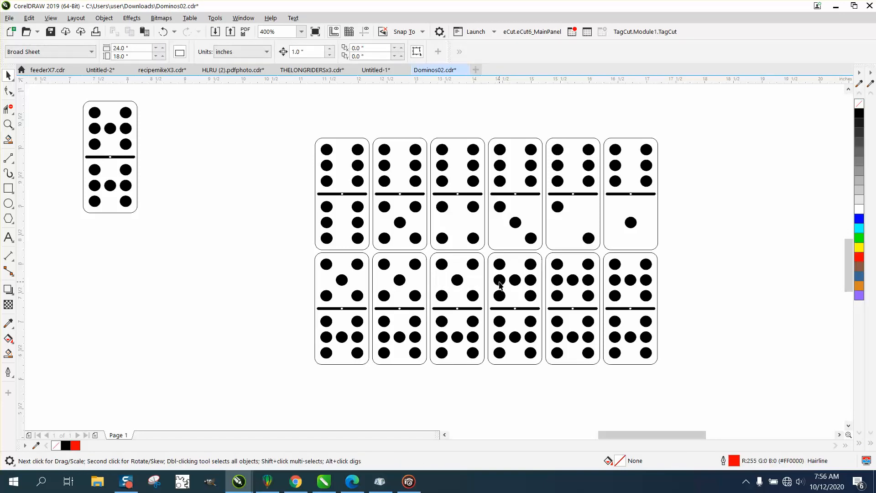
Step: Delete the upper halves' middle-row outer dots on the second row's last three dominoes, leaving a five on each
click(500, 280)
key(Delete)
click(530, 280)
key(Delete)
click(557, 280)
key(Delete)
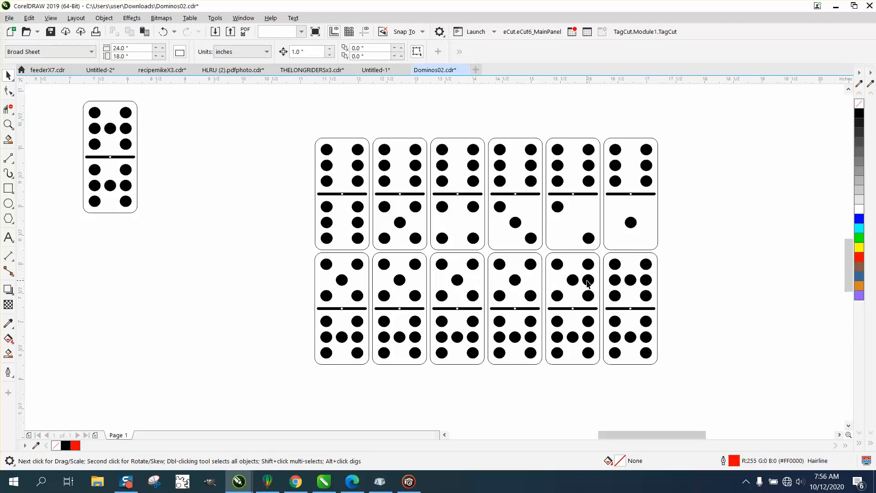
click(588, 279)
key(Delete)
click(616, 282)
key(Delete)
click(645, 282)
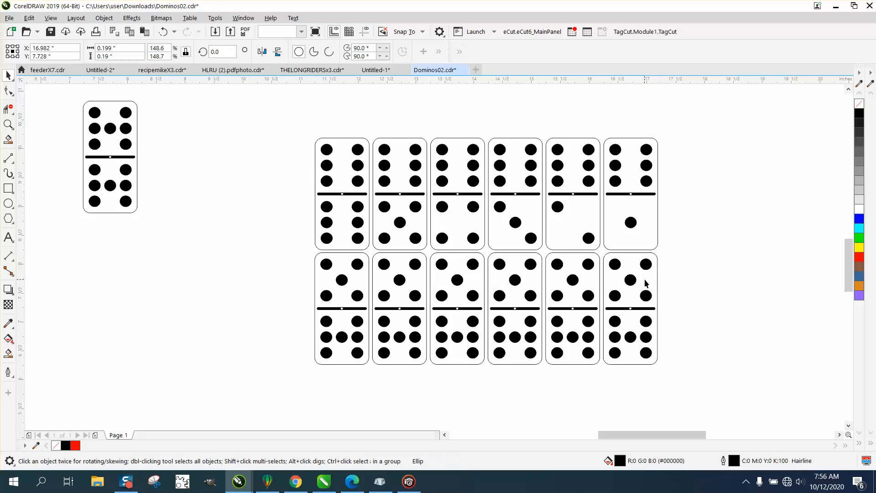
key(Delete)
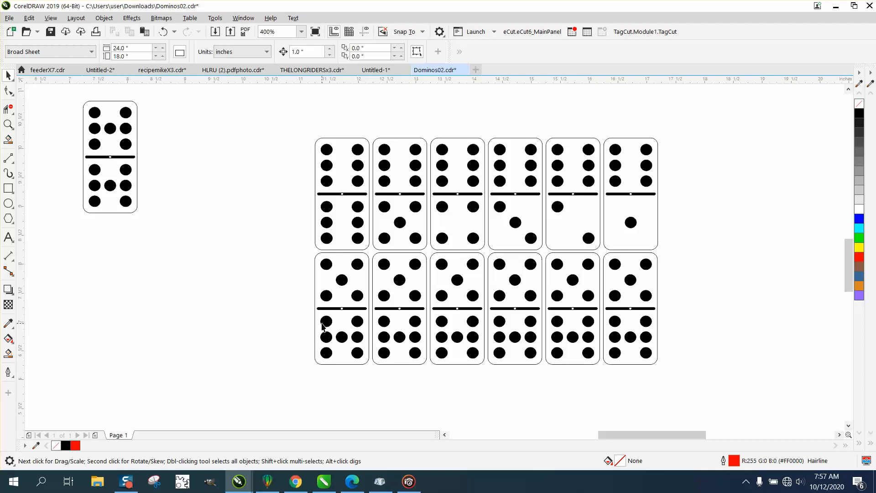
Step: Reduce the lower halves of the second row's first two dominoes to five and four by deleting dots from their middle rows
click(327, 337)
key(Delete)
click(357, 337)
key(Delete)
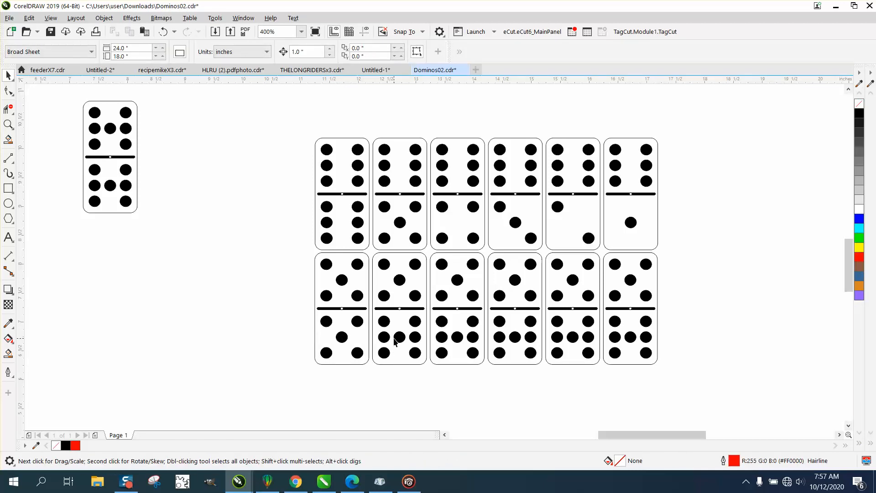
click(388, 338)
key(Delete)
Step: Reduce the second row's third domino to a lower three-dot diagonal by deleting its middle-row outer dots, top-right dot and bottom-left dot
click(442, 338)
key(Delete)
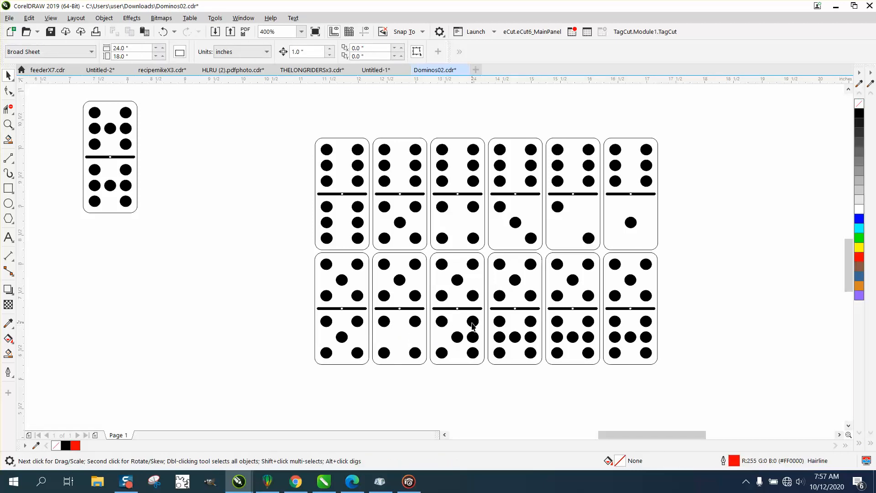
click(472, 322)
key(Delete)
click(473, 337)
key(Delete)
click(441, 354)
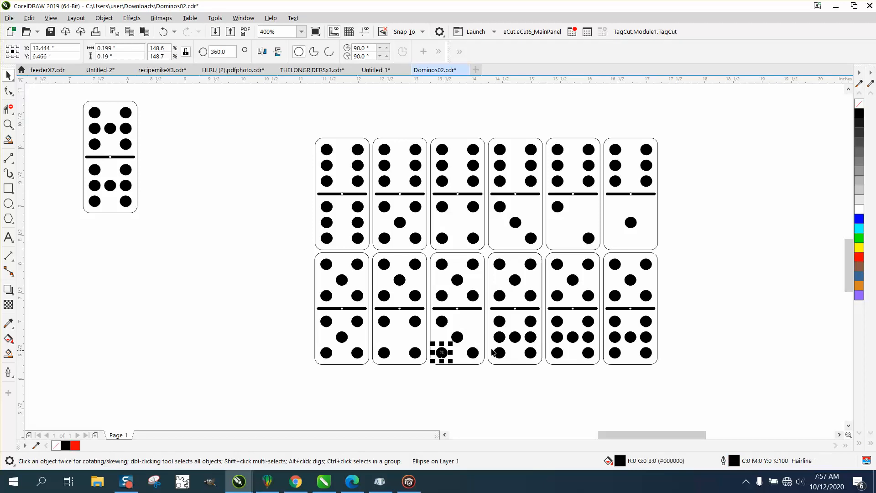
key(Delete)
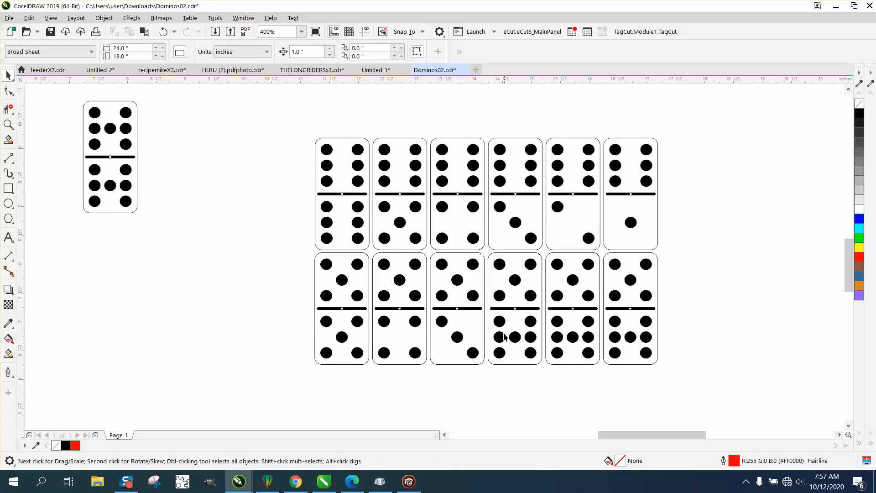
Step: Delete the lower dots of the second row's fourth domino except the top-left and bottom-right ones
click(503, 334)
click(516, 336)
key(Delete)
click(530, 337)
key(Delete)
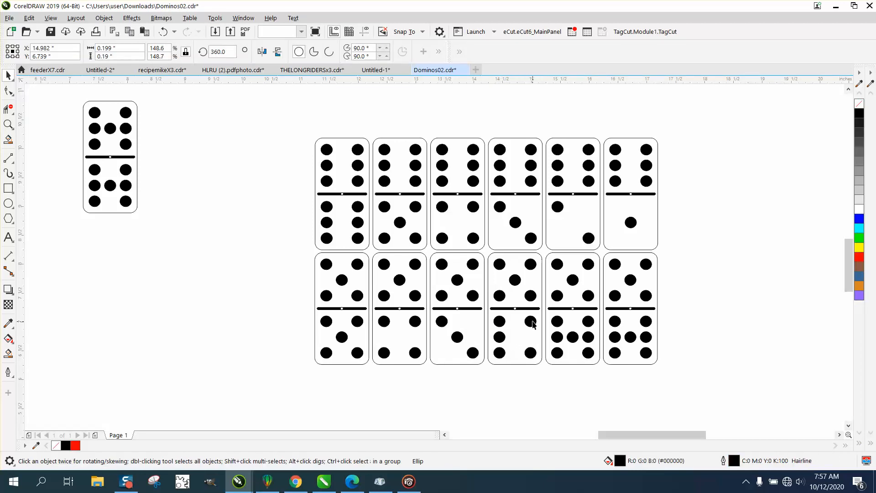
key(Delete)
click(500, 337)
key(Delete)
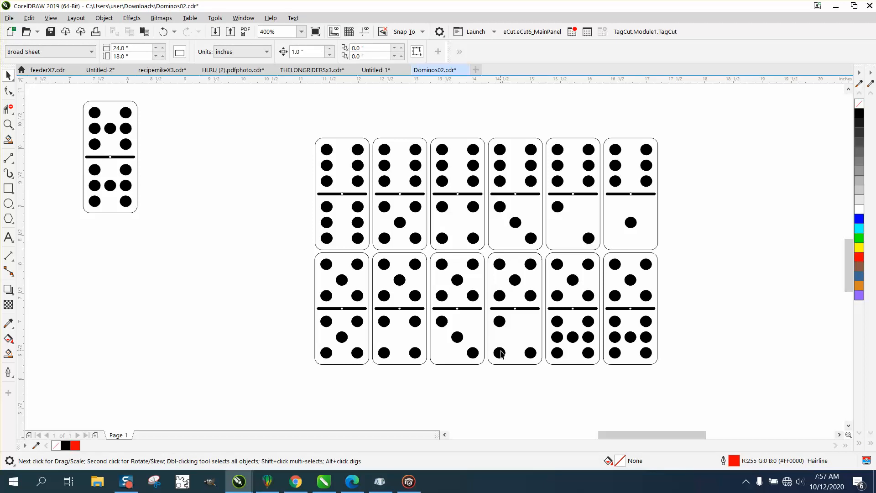
click(501, 353)
key(Delete)
Step: Delete all lower dots except the centre one on the second row's fifth domino, and remove the whole sixth domino from that row
click(557, 323)
key(Delete)
click(557, 336)
key(Delete)
click(560, 352)
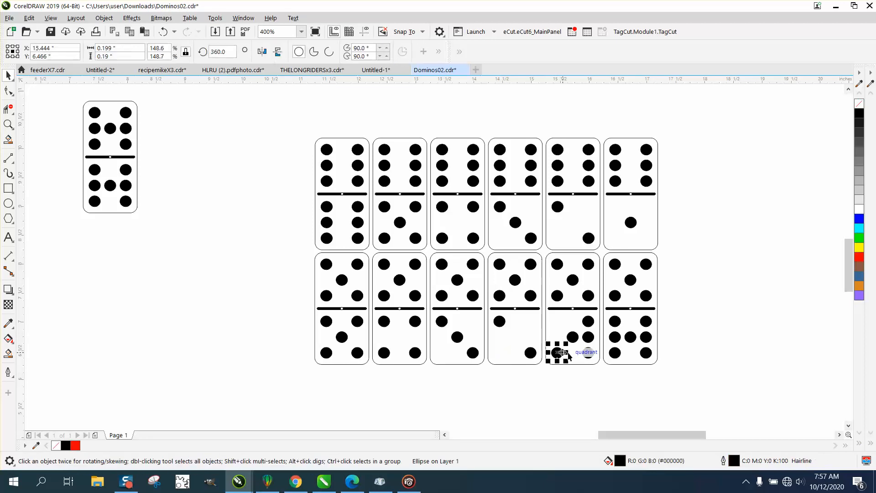
key(Delete)
click(588, 322)
key(Delete)
click(588, 336)
key(Delete)
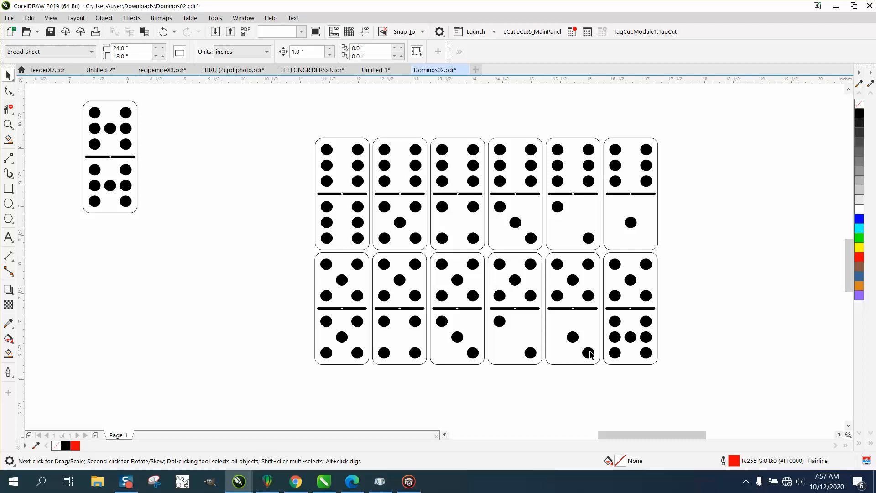
click(589, 353)
key(Delete)
drag(661, 335, 593, 376)
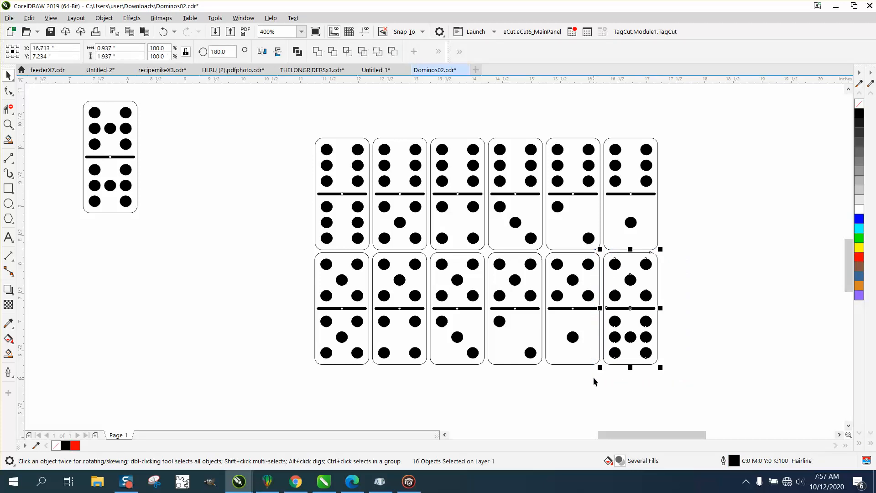
key(Delete)
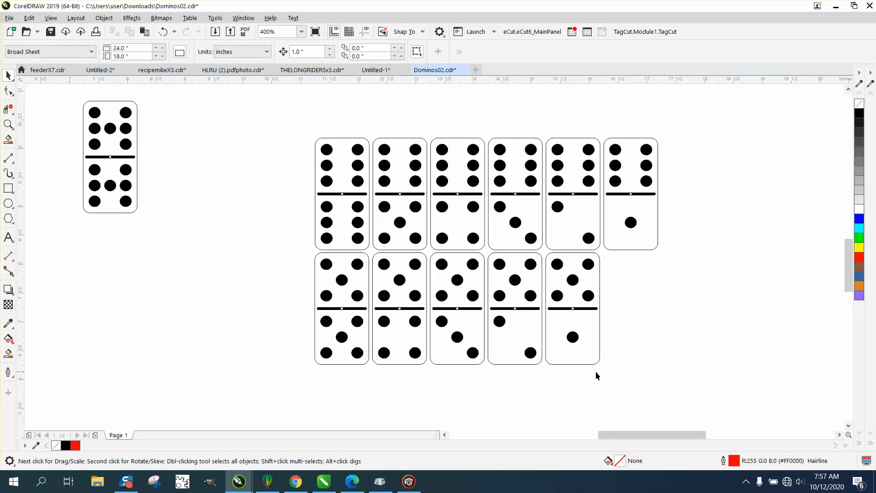
Step: Display the guidelines and examine how they line up with the dots on the dimensioned cyan domino and the finished rows
scroll(419, 292, down, 1)
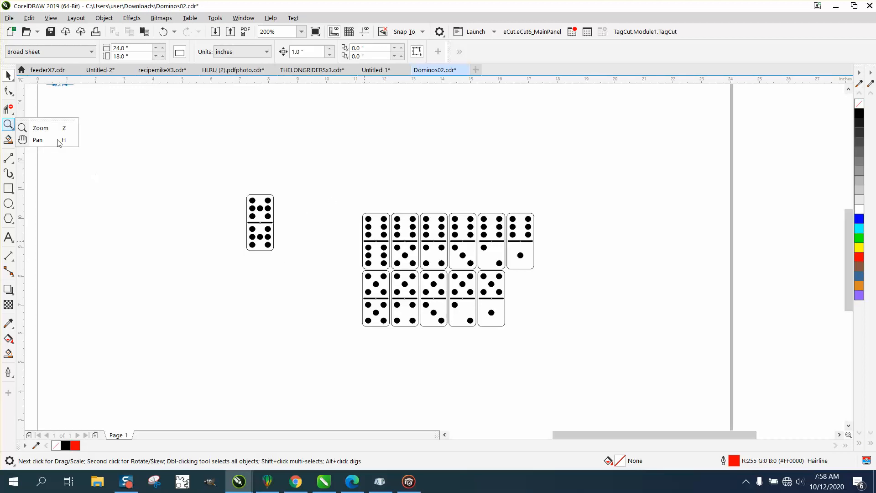
click(38, 128)
drag(348, 204, 650, 385)
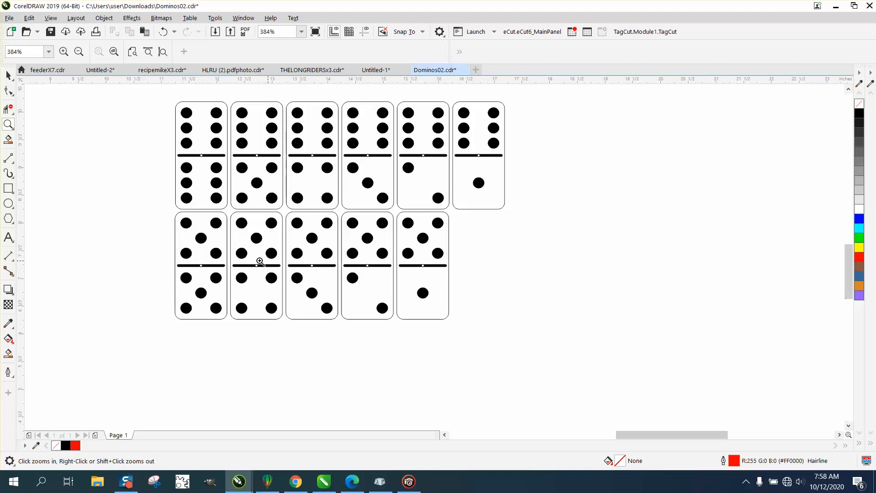
right_click(298, 260)
right_click(374, 272)
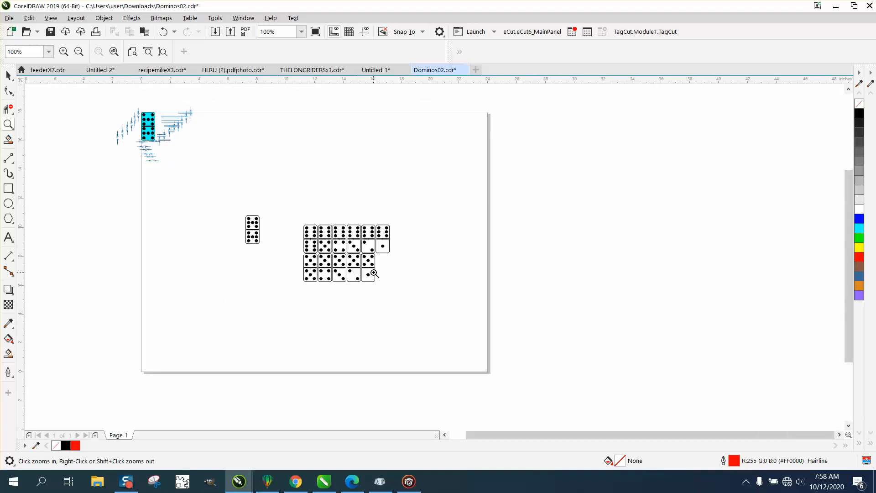
drag(136, 102, 196, 157)
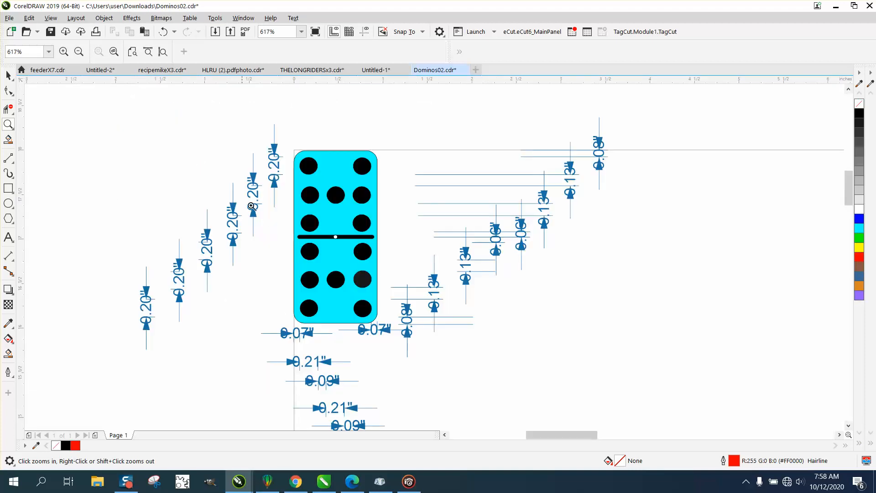
drag(290, 144, 393, 237)
click(365, 31)
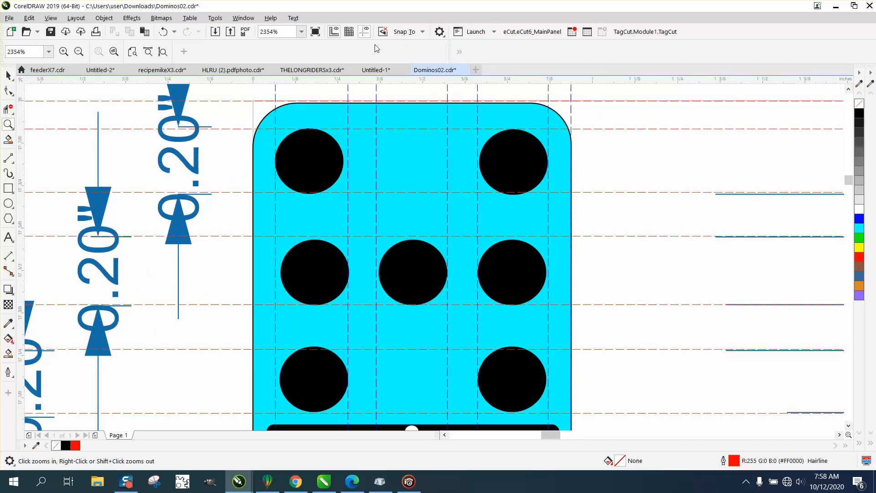
right_click(333, 155)
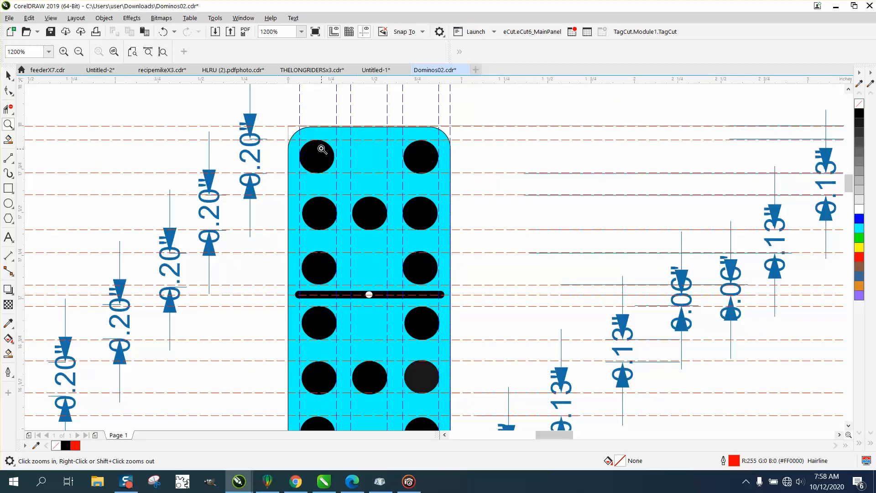
right_click(320, 147)
drag(434, 218, 534, 288)
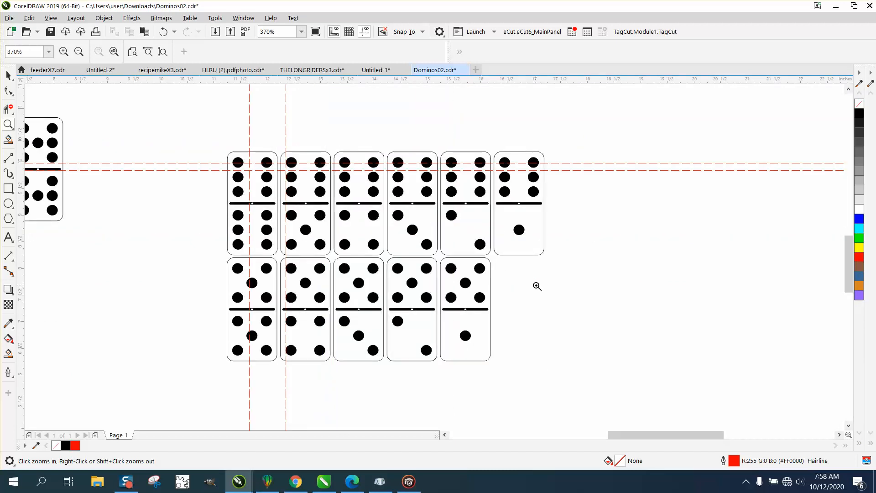